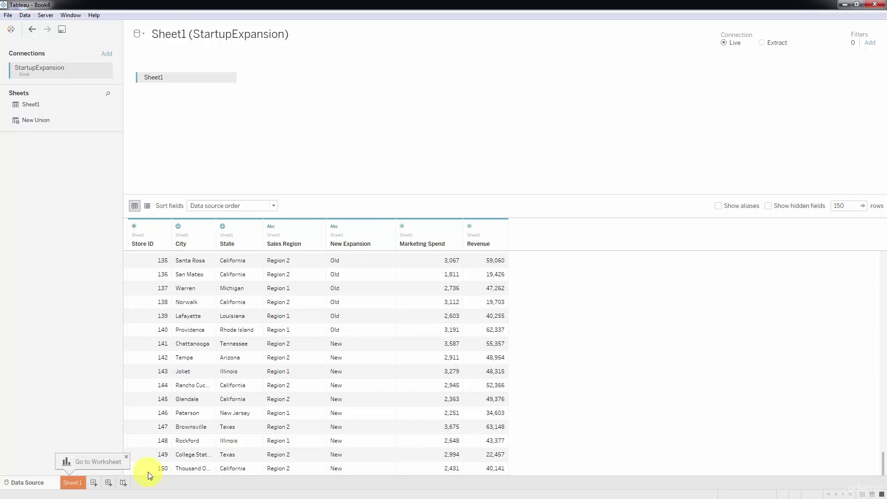
Step: Examine the New Expansion values for stores 141 to 150 in the data preview
shift+click(351, 348)
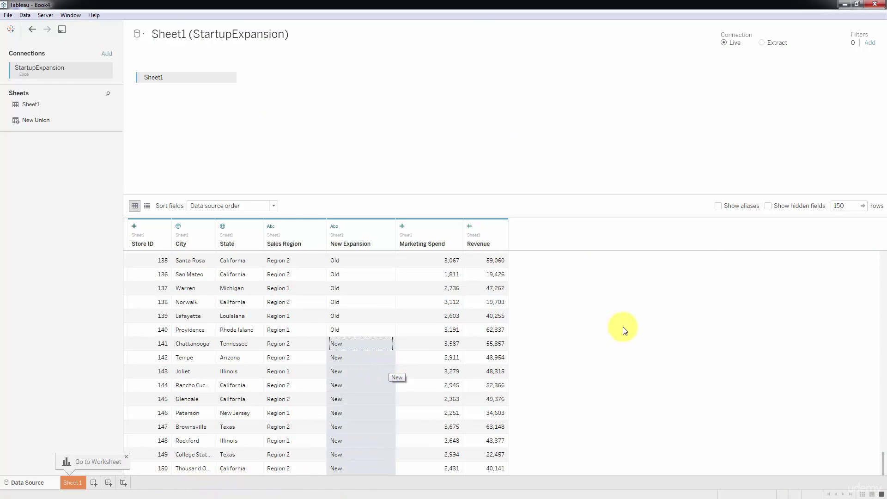
click(351, 341)
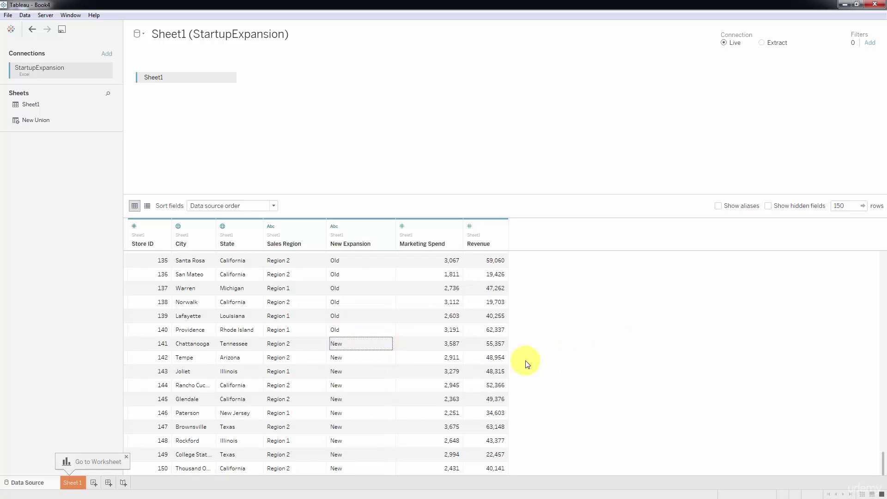
Step: Plot State on a map in Sheet 1 and change the mark type to Filled Map
click(69, 486)
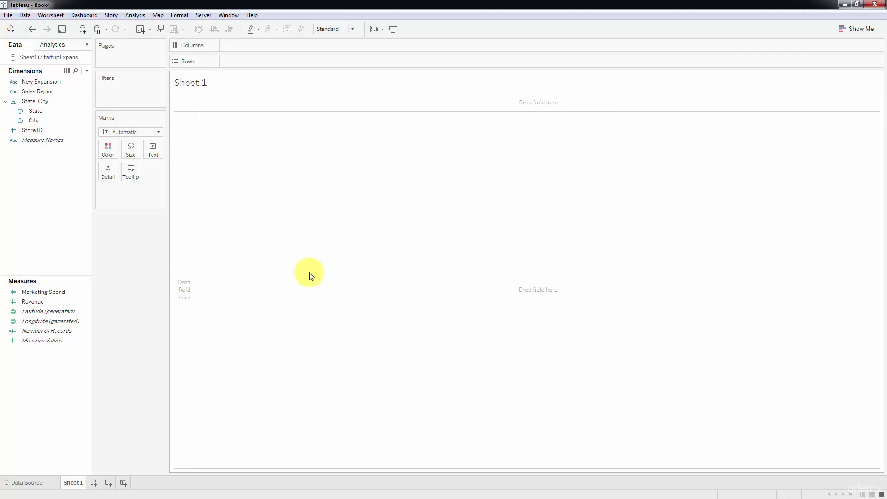
drag(35, 111, 382, 418)
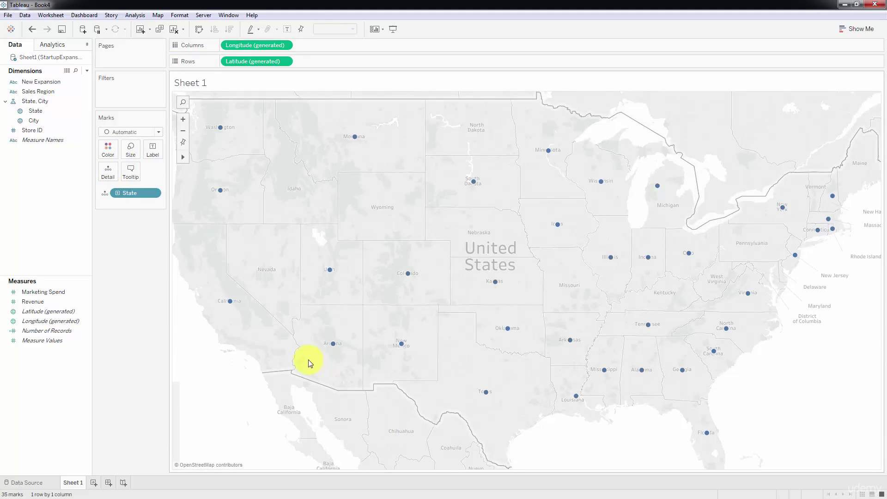
click(157, 127)
click(210, 294)
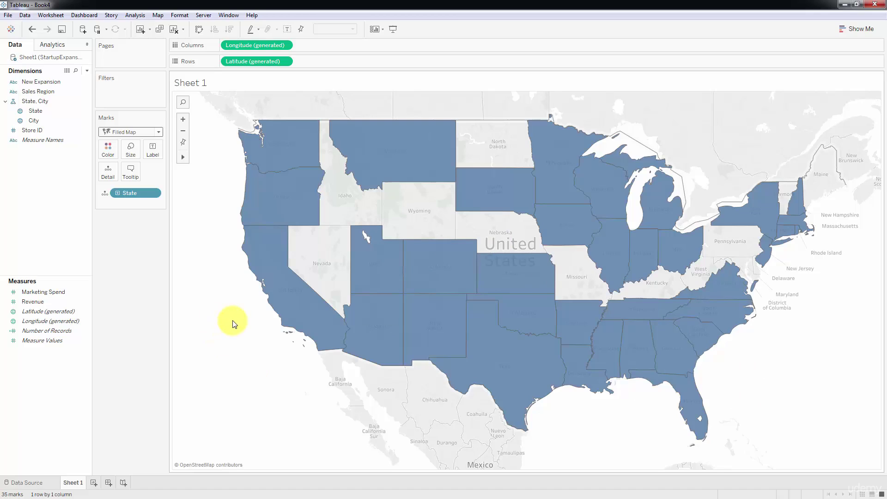
Step: Color the states by Sales Region and label each one with its summed Revenue
click(41, 98)
drag(42, 93, 111, 151)
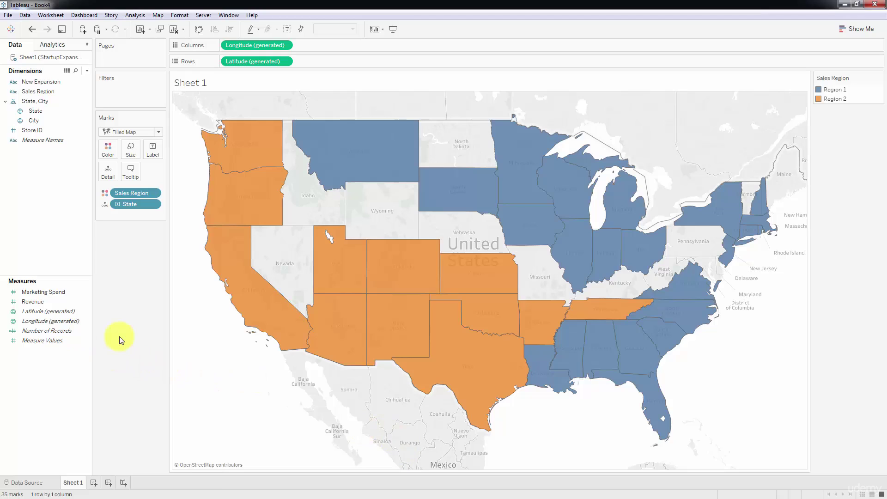
drag(36, 303, 153, 151)
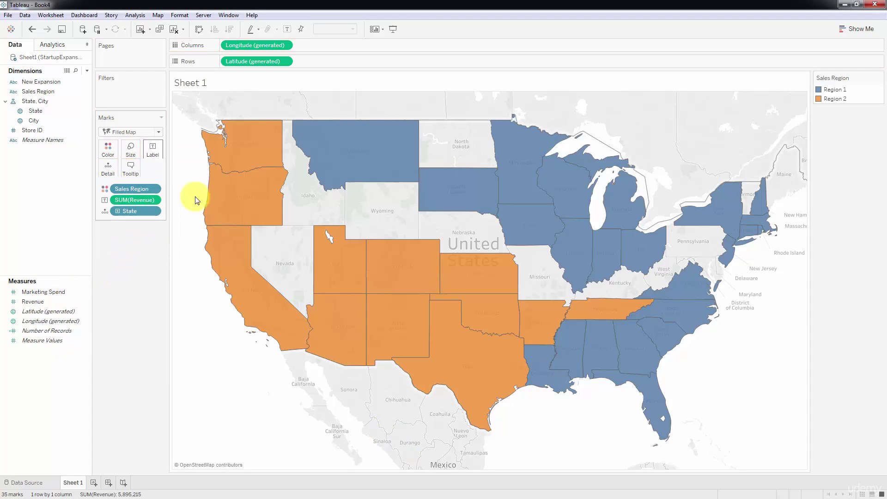
Step: Set the font size of the Revenue map labels to 14
right_click(132, 215)
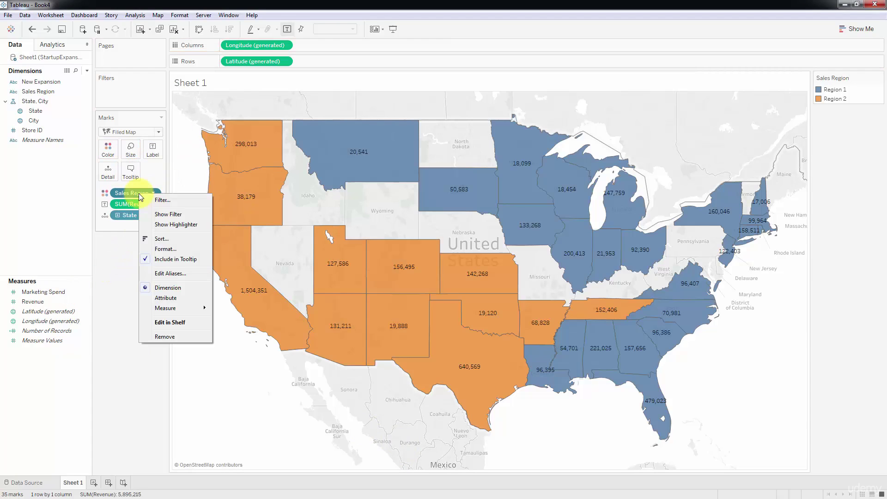
click(153, 148)
click(153, 148)
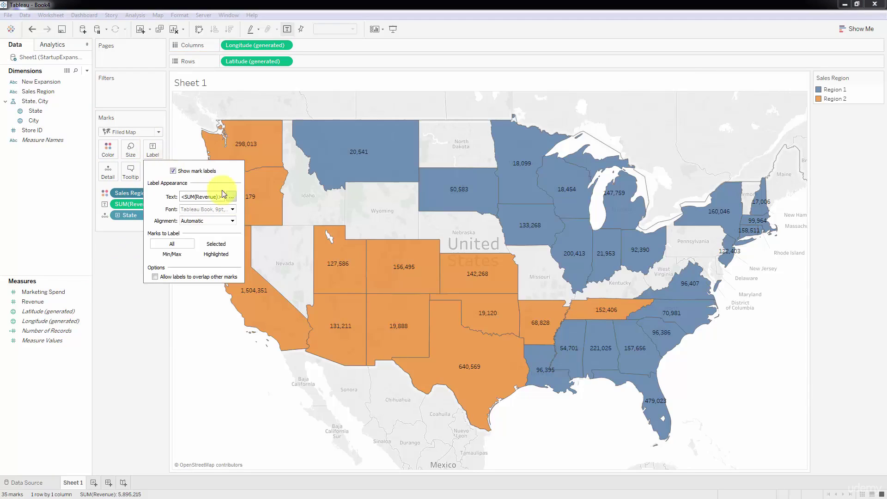
click(231, 196)
key(ctrl+a)
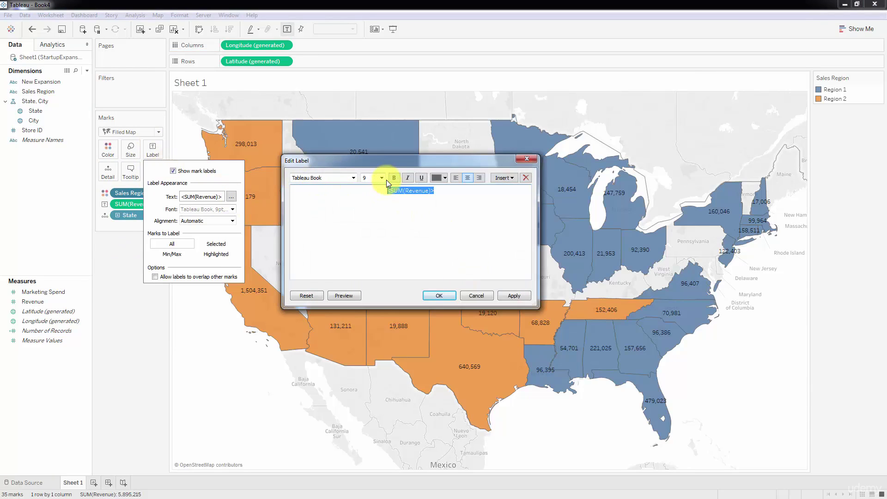
click(382, 178)
click(369, 217)
click(439, 296)
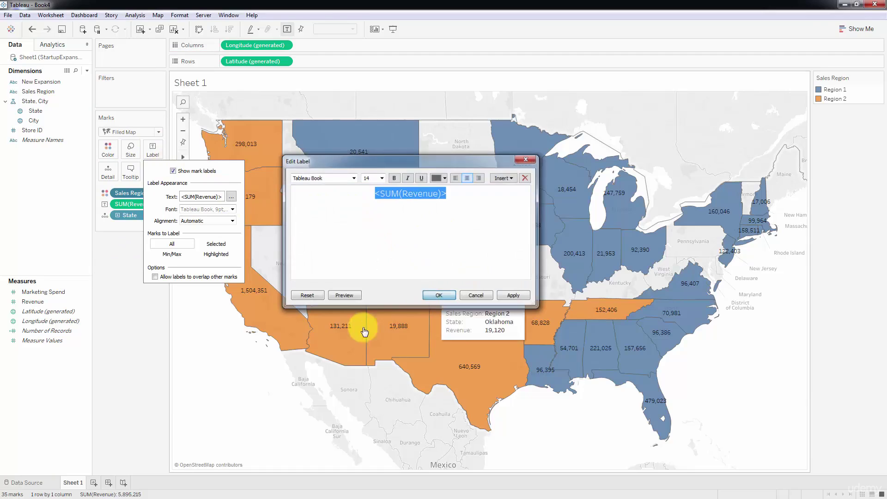
click(389, 398)
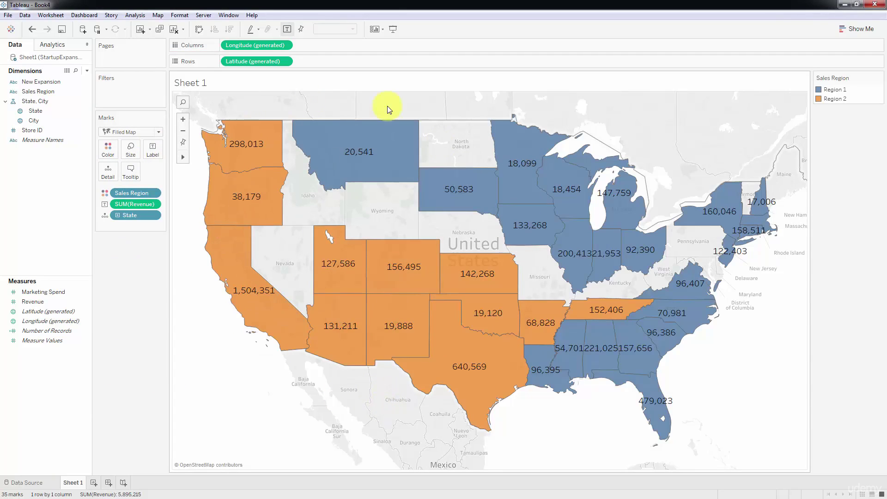
Step: Change the aggregation of the Revenue label to Average
click(157, 203)
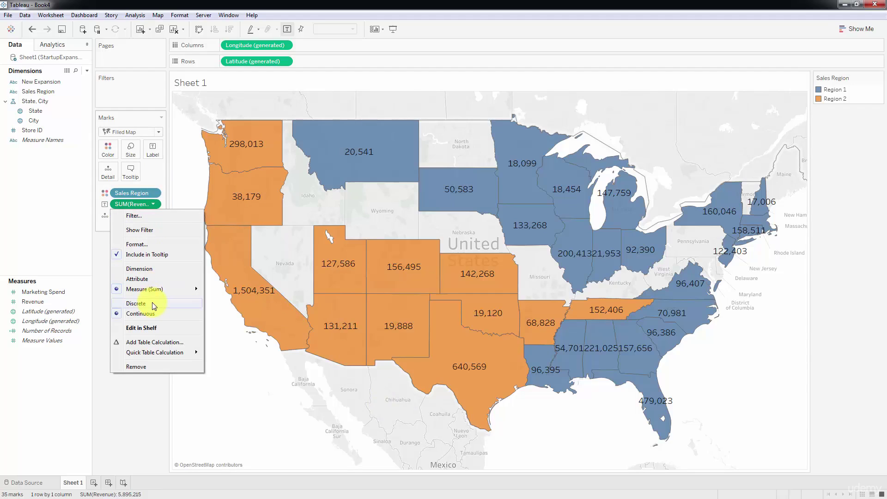
mouse_move(154, 289)
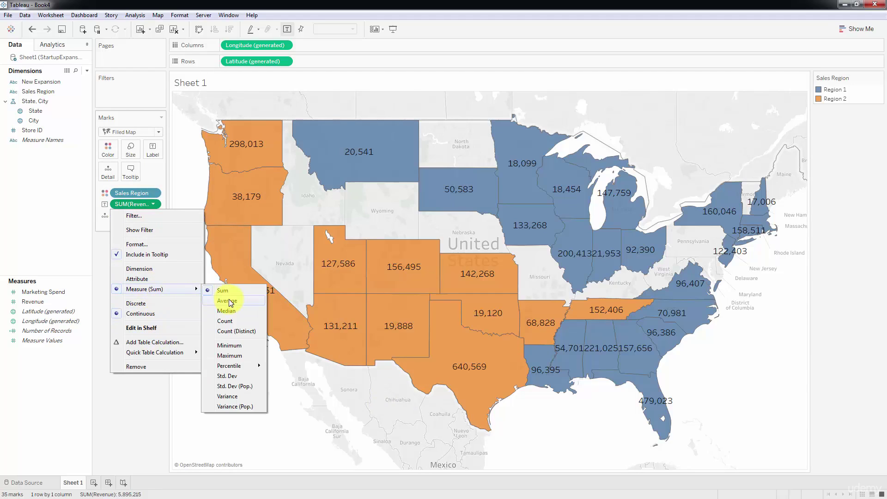
click(227, 300)
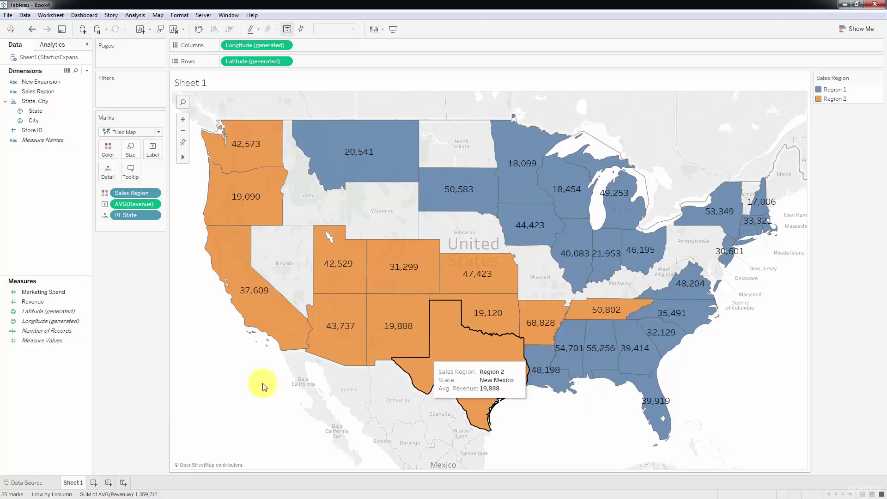
Step: Highlight the Texas store rows for Midland and Denton in the data source preview, and return to Sheet 1
click(35, 483)
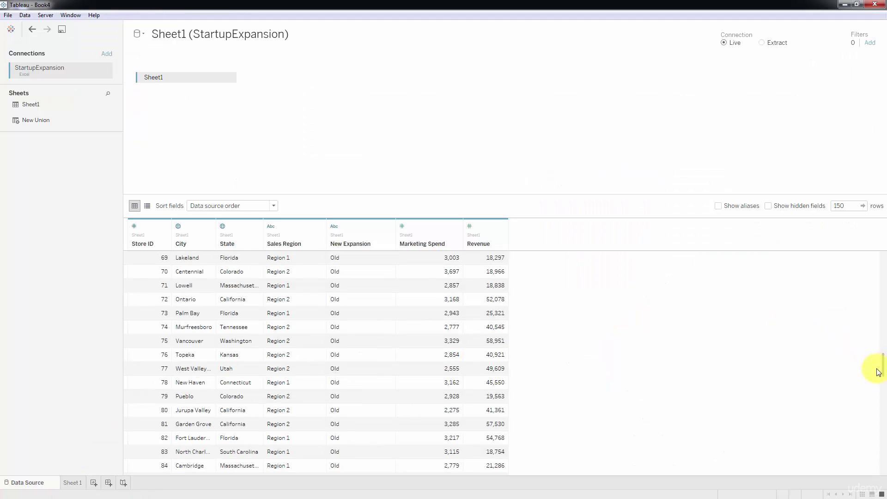
drag(877, 368, 877, 261)
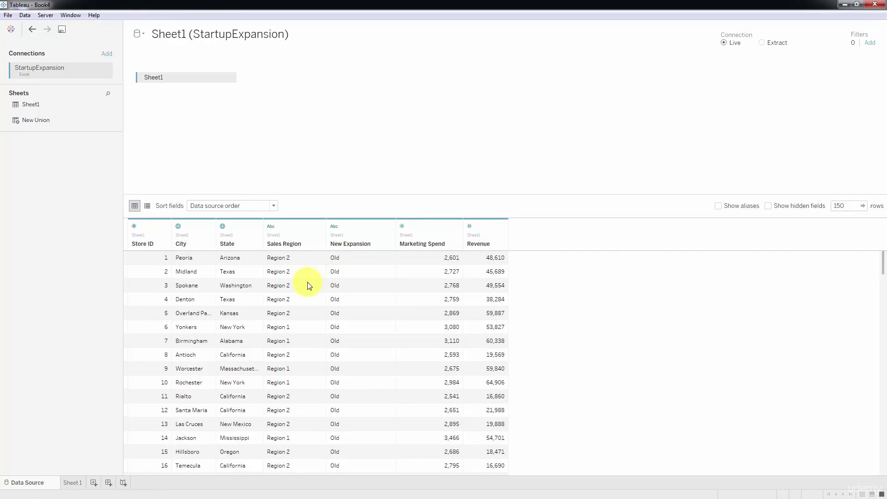
drag(160, 272, 487, 273)
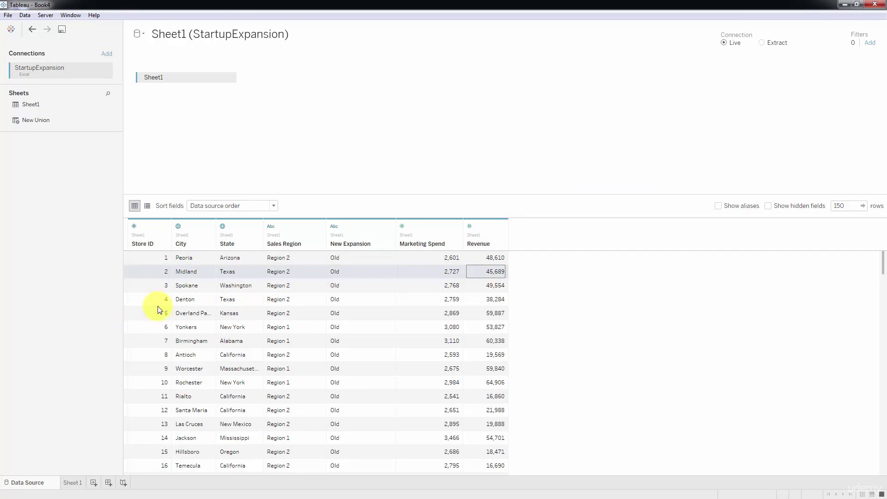
drag(158, 307, 491, 301)
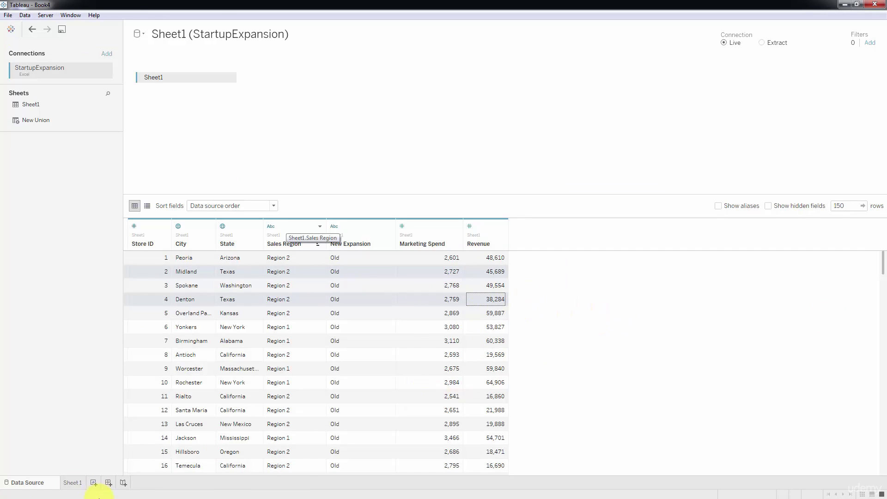
click(70, 485)
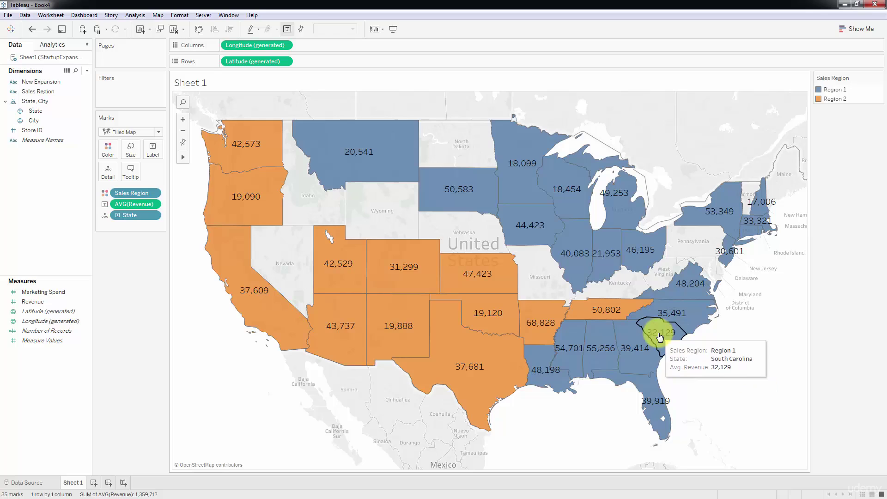
Step: Select all twelve Region 2 states on the map, from Tennessee to Washington, and group them by all dimensions
mouse_move(607, 316)
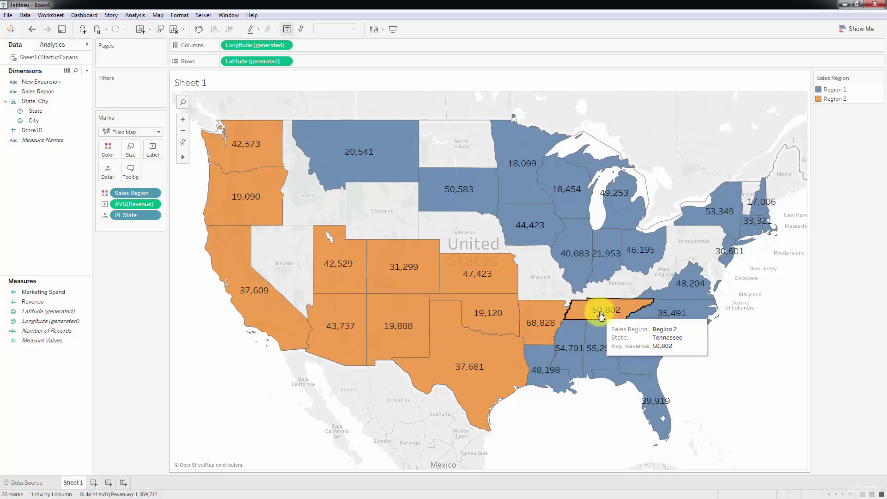
click(600, 315)
ctrl+click(540, 323)
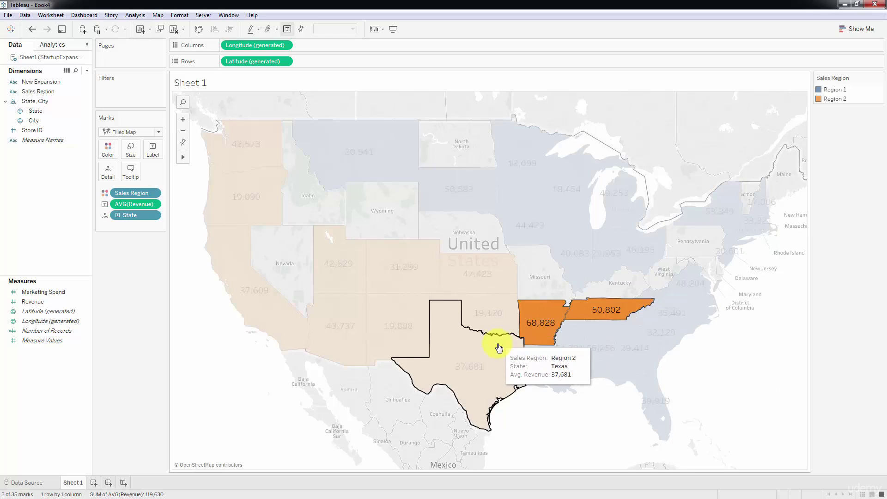
ctrl+click(497, 350)
ctrl+click(500, 317)
ctrl+click(490, 280)
ctrl+click(414, 280)
ctrl+click(396, 339)
ctrl+click(341, 323)
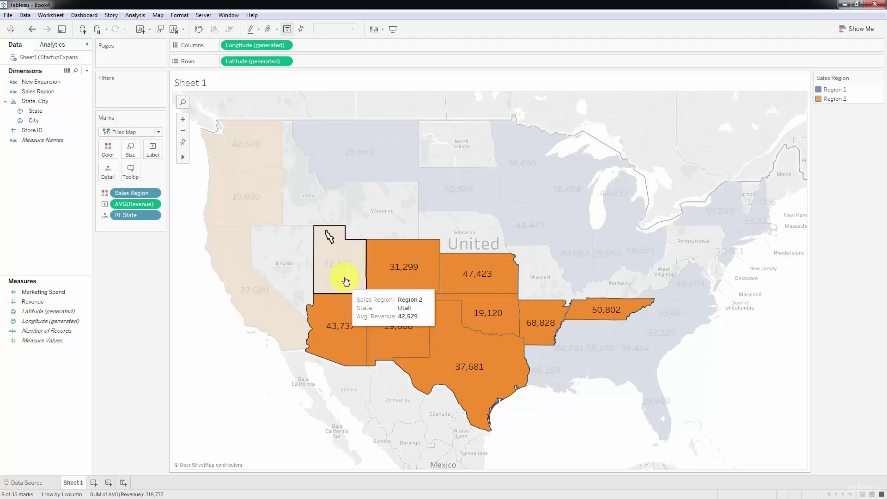
ctrl+click(347, 279)
ctrl+click(266, 306)
ctrl+click(261, 217)
ctrl+click(251, 143)
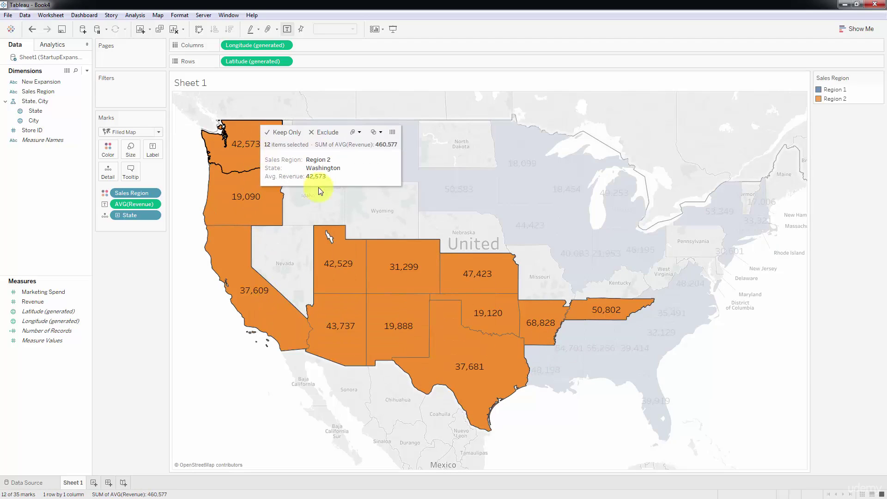
mouse_move(244, 198)
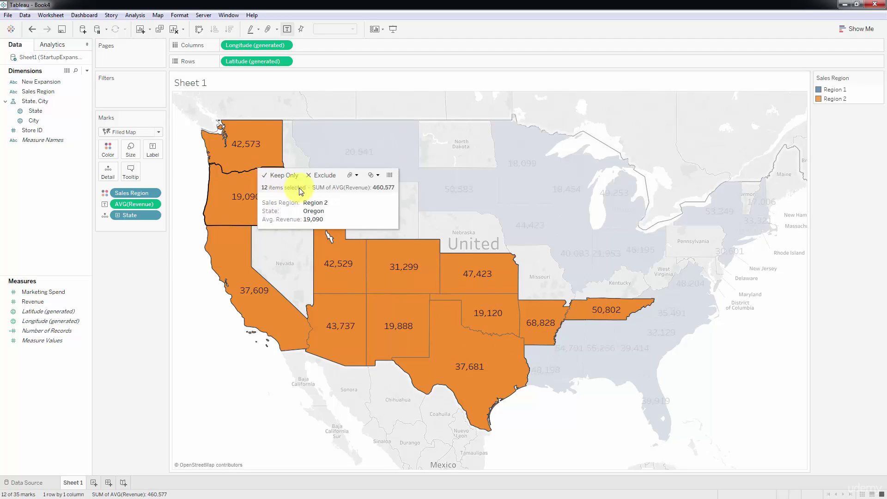
mouse_move(272, 177)
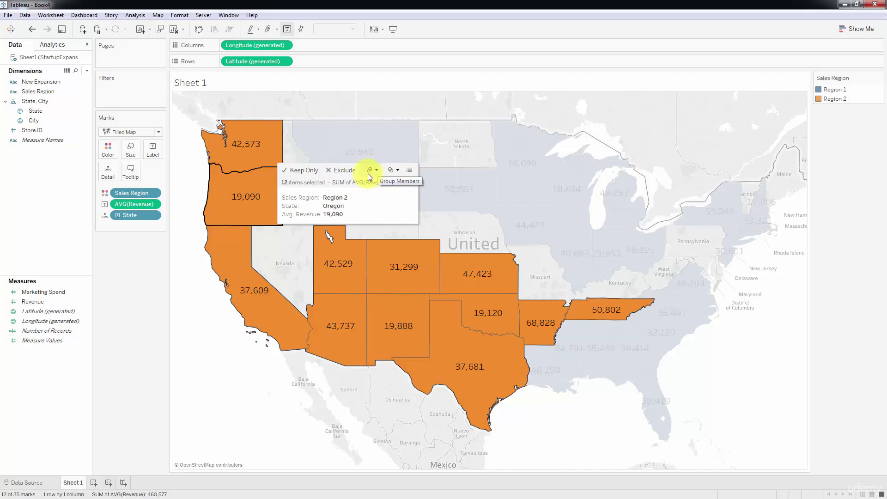
right_click(268, 188)
mouse_move(284, 340)
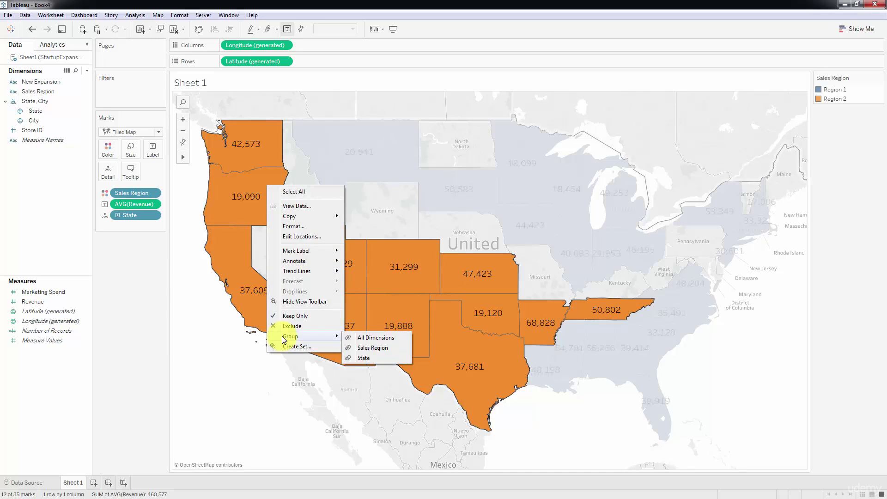
click(385, 340)
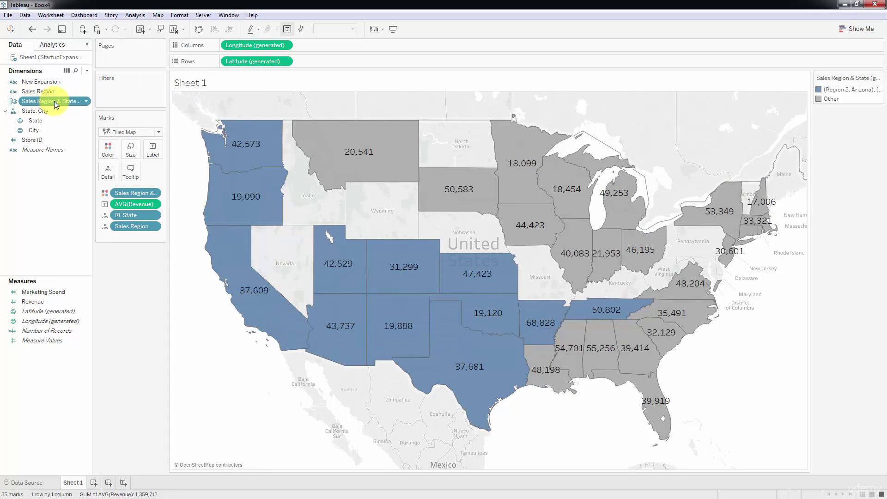
Step: Inspect the groups inside the Sales Region & State group field and close its editor without changes
double_click(82, 105)
key(ctrl+z)
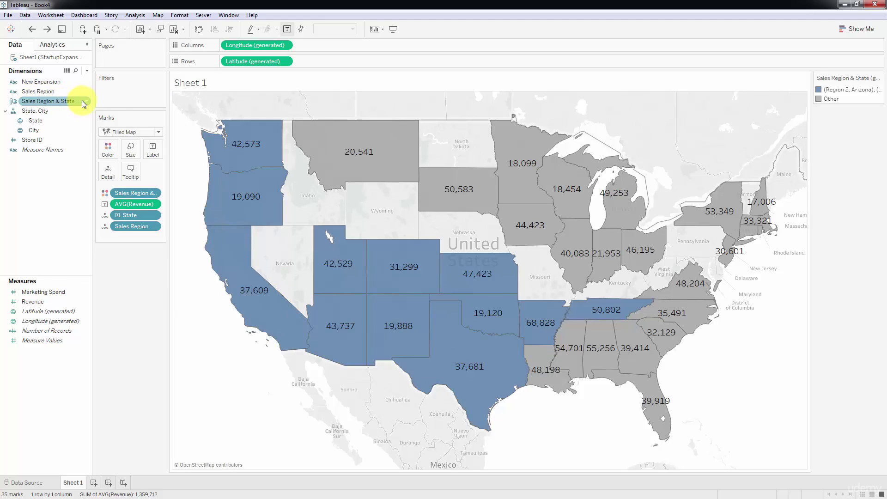
right_click(86, 102)
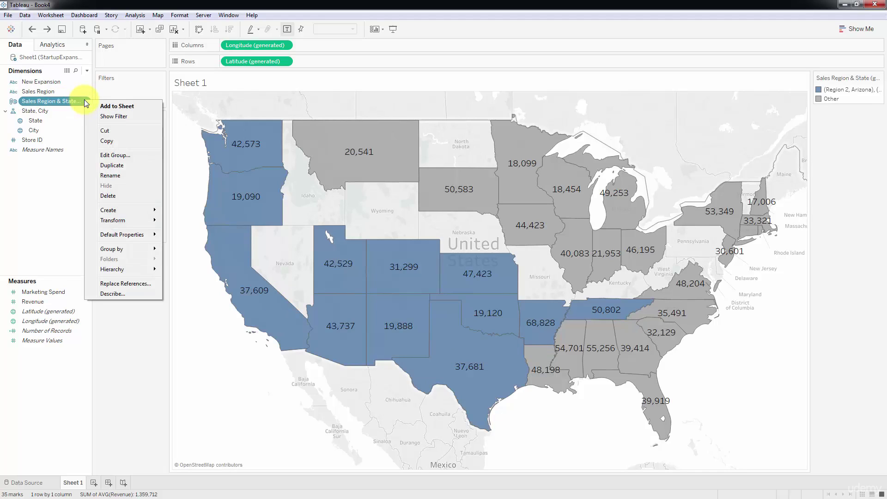
click(110, 155)
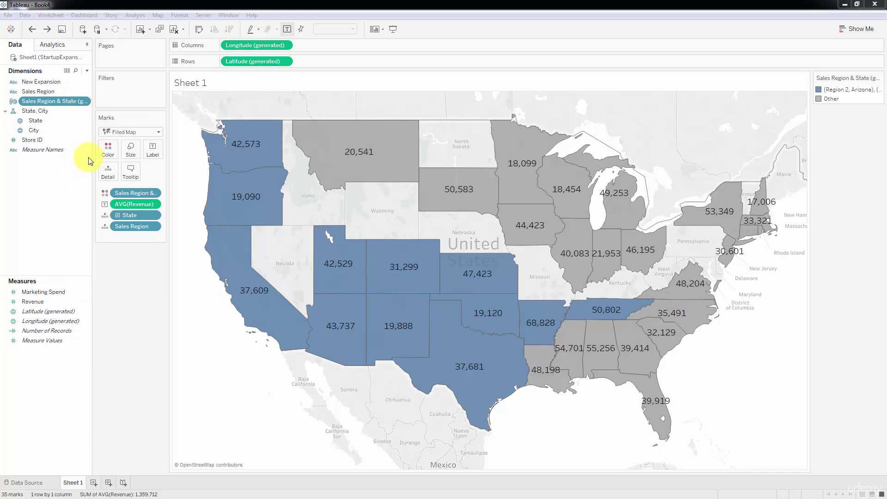
click(364, 203)
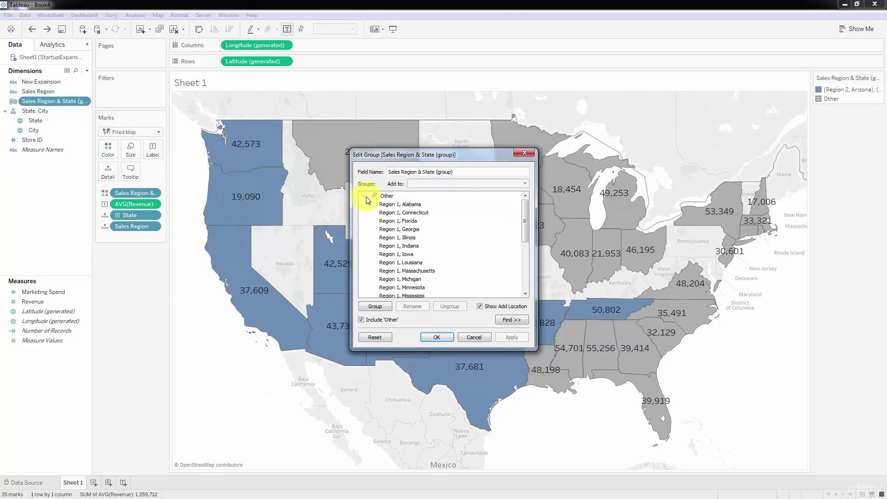
click(365, 204)
click(365, 204)
click(365, 203)
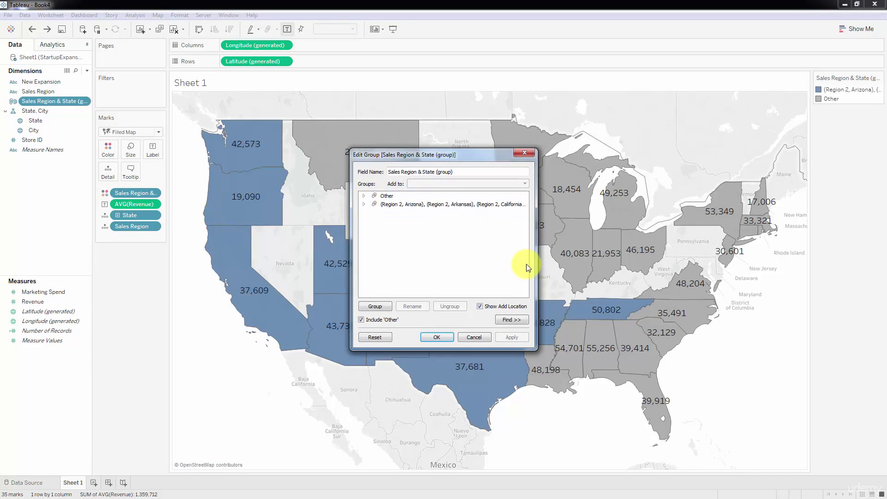
click(480, 339)
Step: Remove State from the map's marks so each group is shown as one combined area
mouse_move(652, 382)
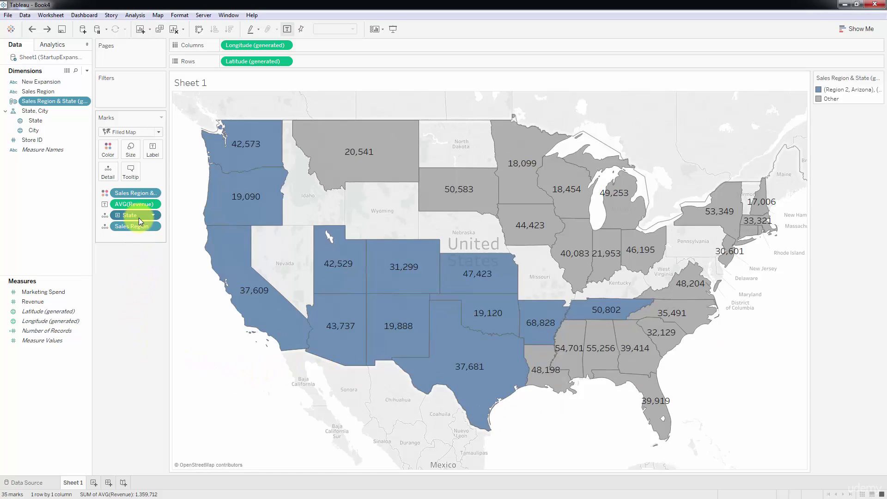
drag(139, 218, 123, 324)
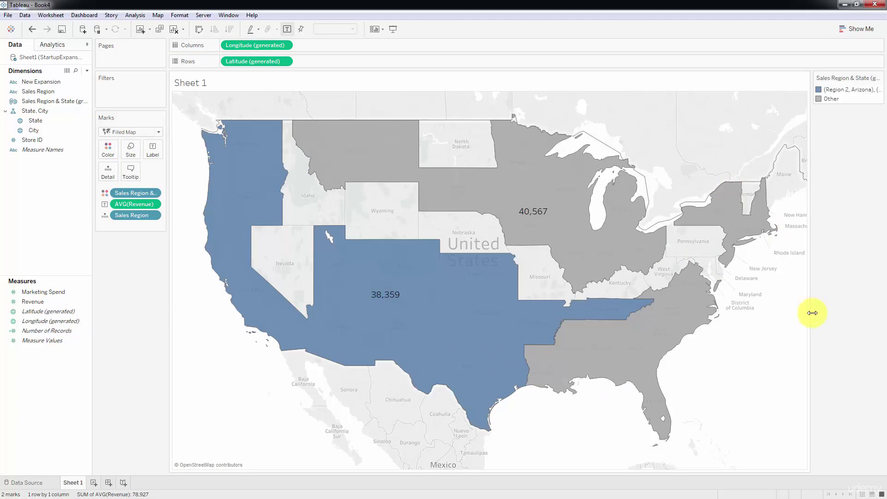
Step: Move the group color legend beneath the marks settings, and highlight the Region 2 and Region 1 areas on the map in turn
drag(847, 77, 143, 277)
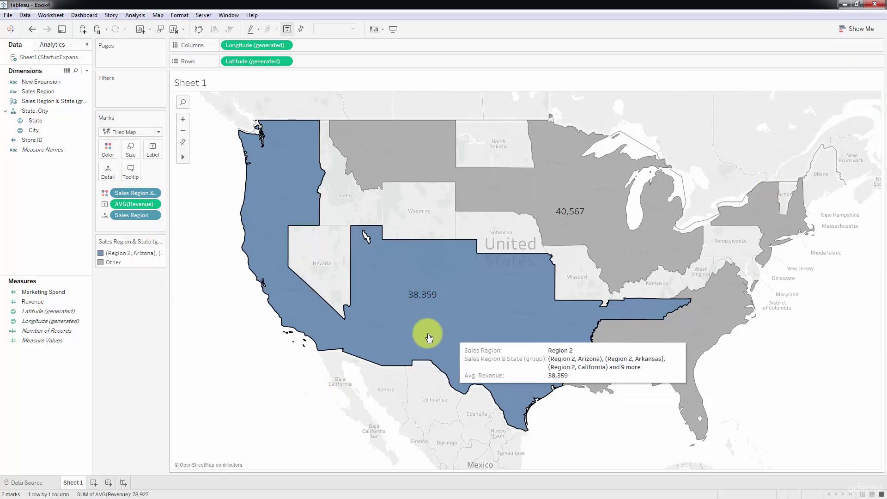
click(446, 358)
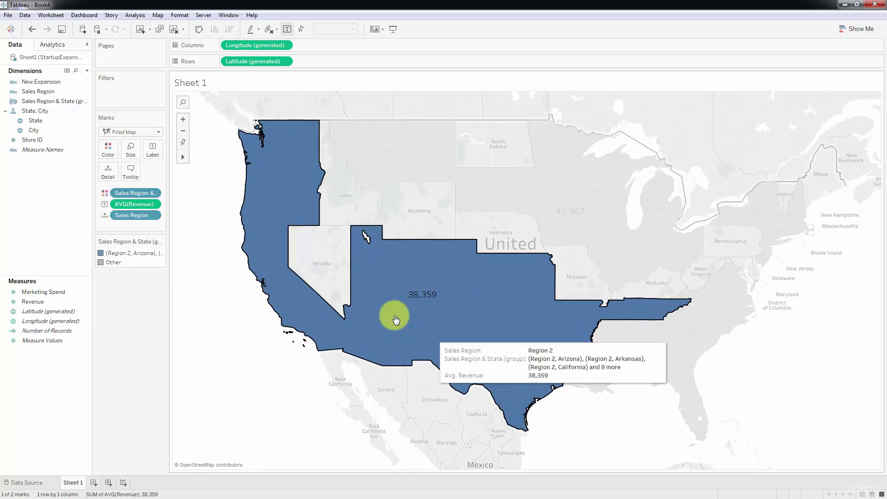
click(518, 189)
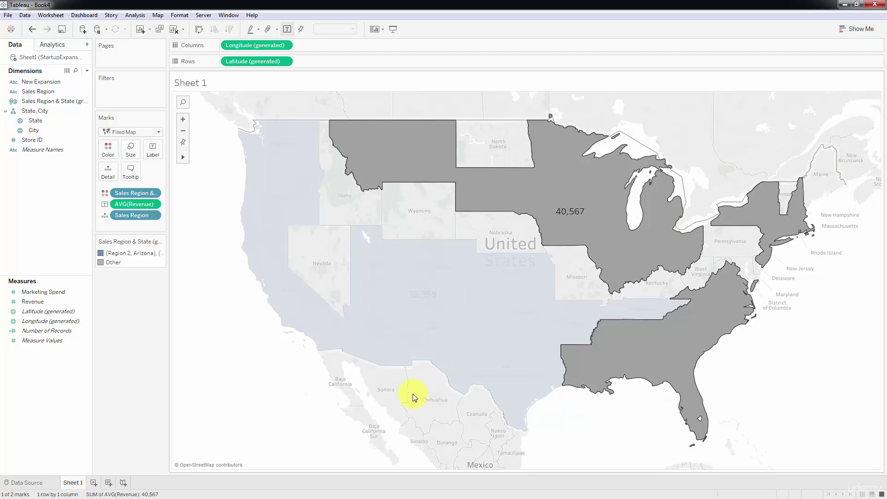
mouse_move(557, 222)
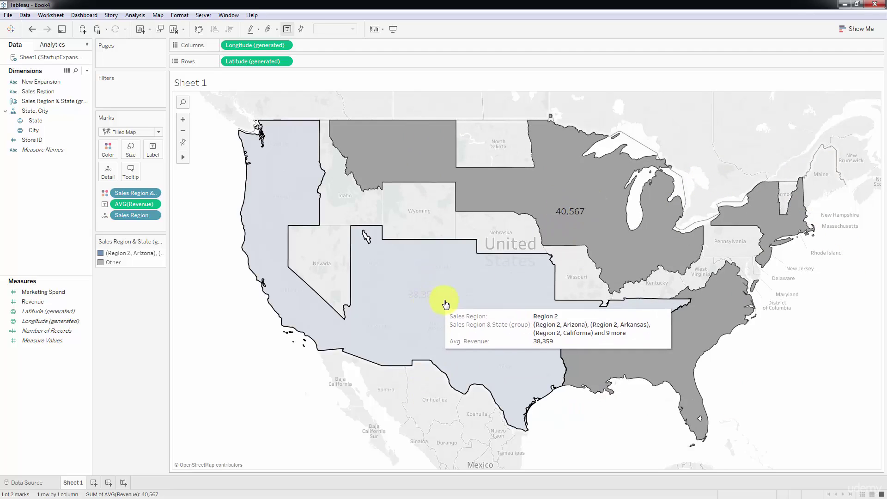
click(226, 294)
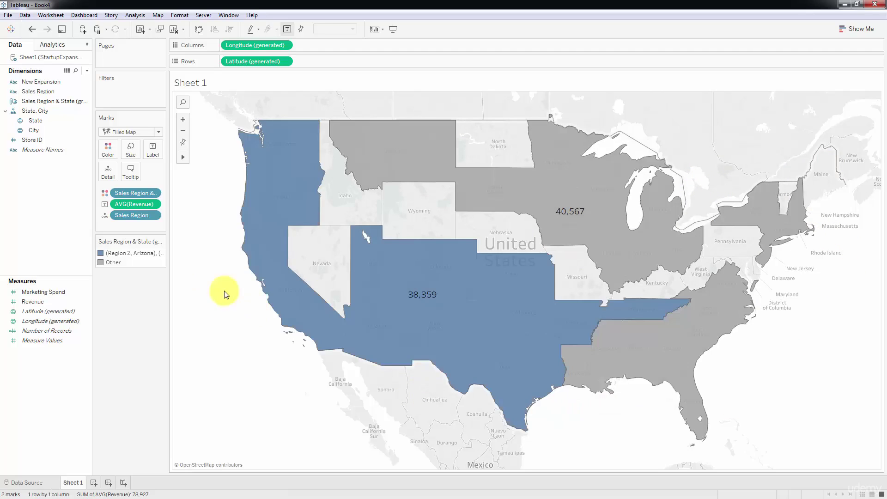
Step: Recolor the Sales Region & State groups, with orange for the Region 2 group and blue for Other
click(108, 149)
click(167, 178)
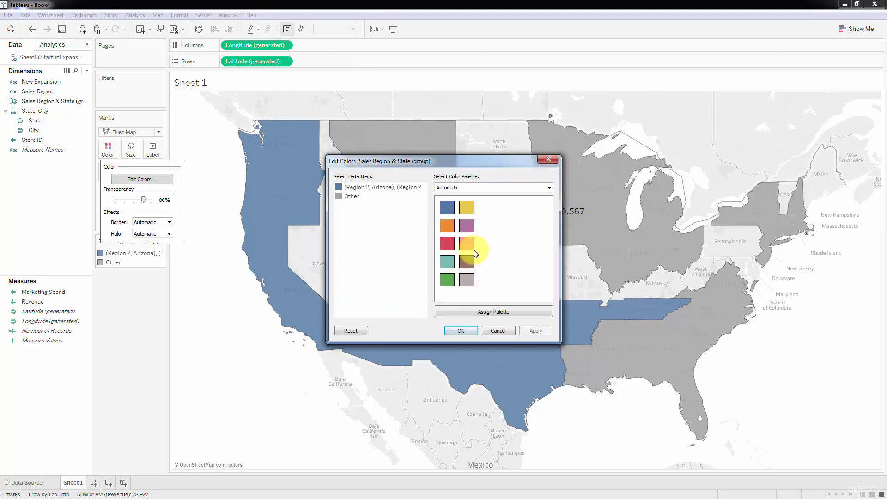
click(447, 227)
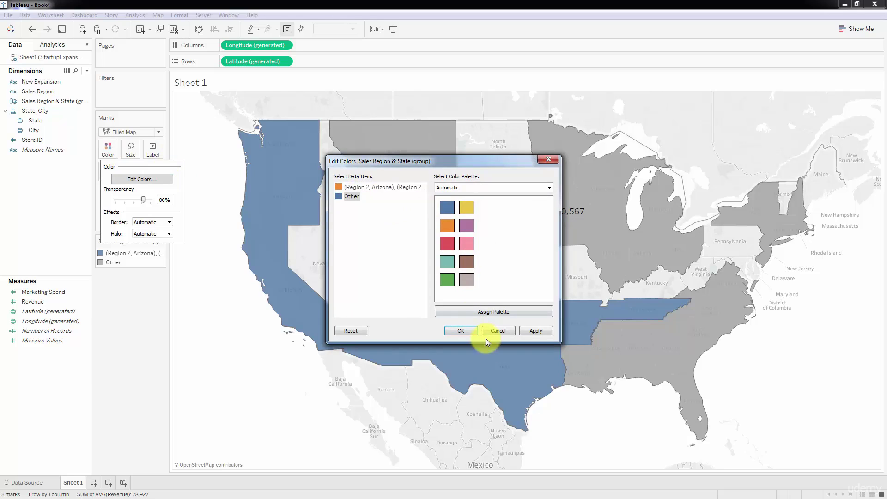
click(469, 330)
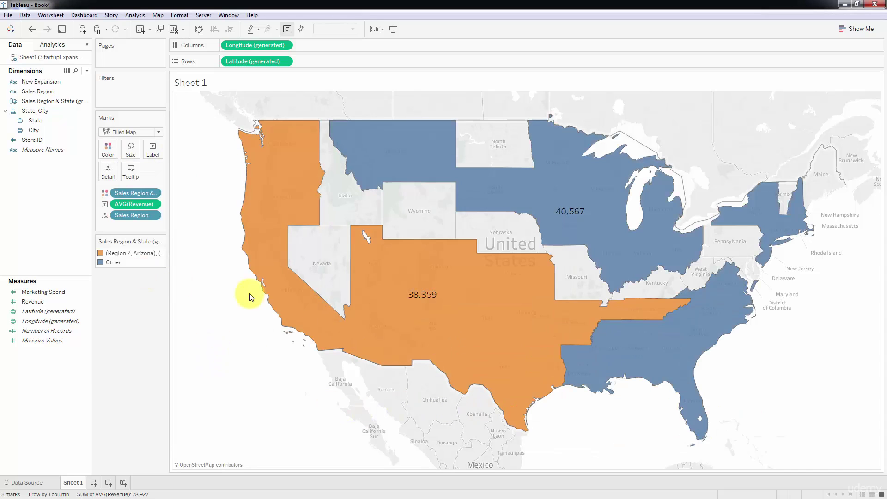
mouse_move(493, 320)
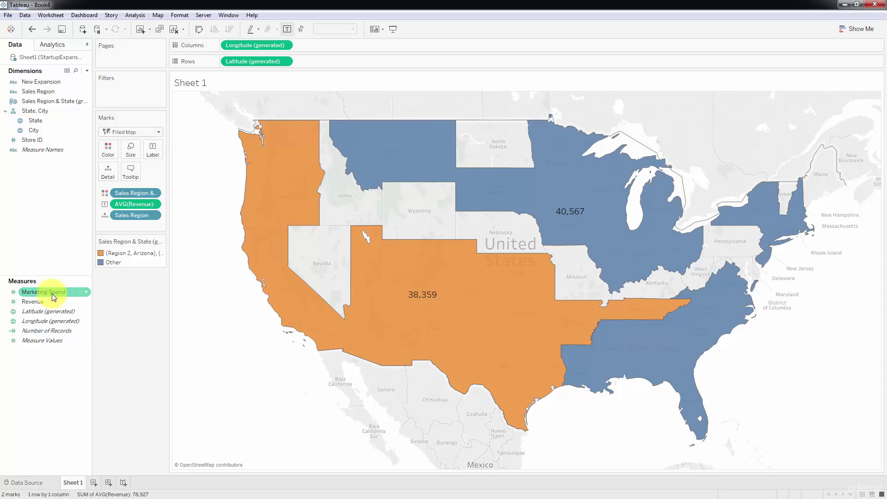
Step: Try labelling the regions with summed Marketing Spend, switch its aggregation to average, and take the measure off again
drag(49, 292, 151, 159)
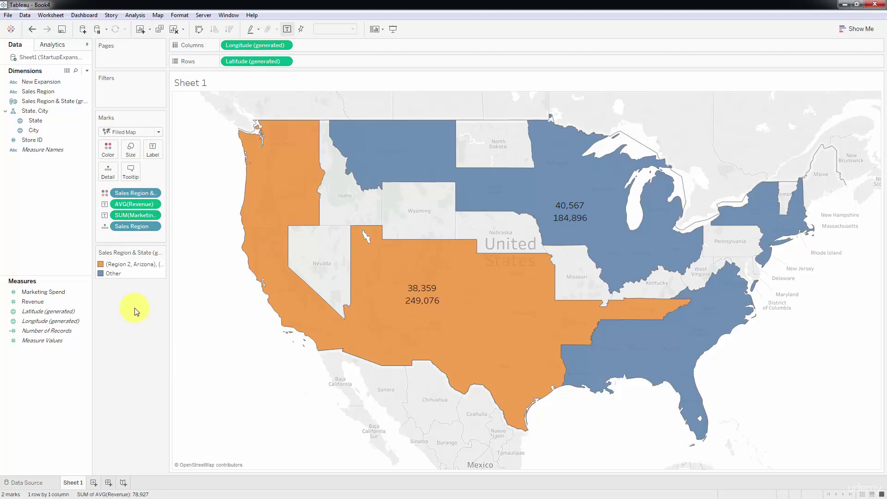
key(ctrl+z)
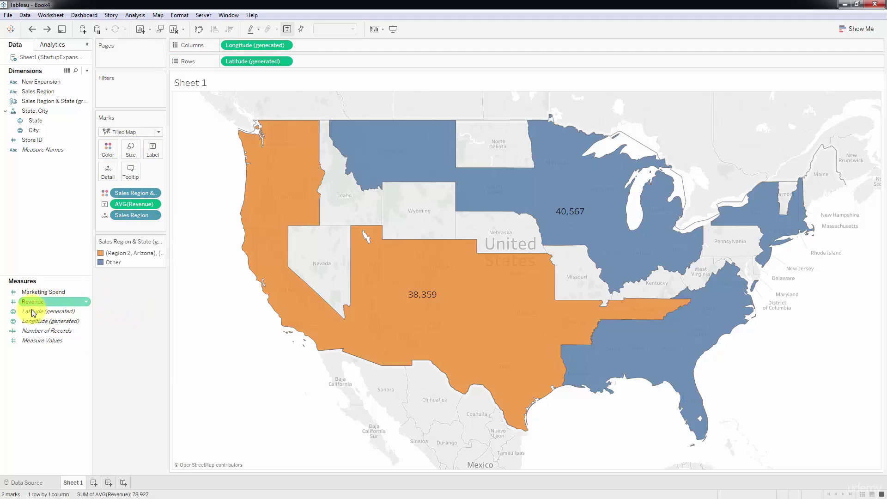
drag(35, 294, 157, 150)
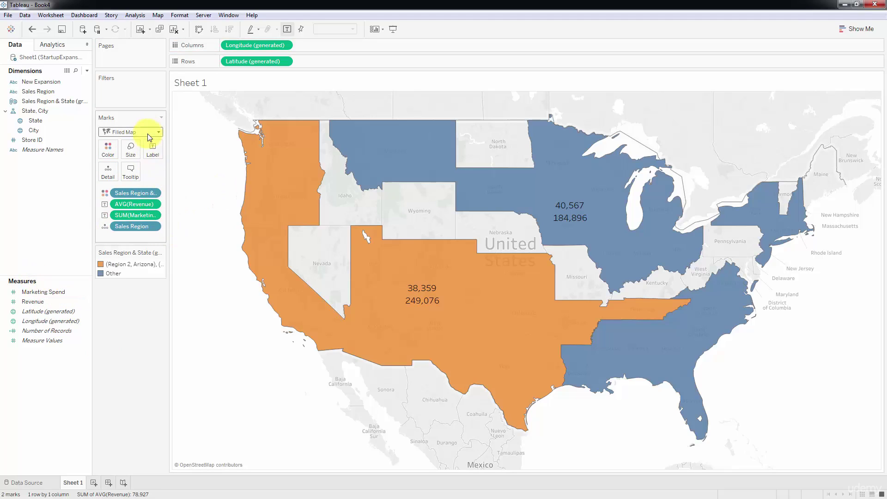
click(160, 216)
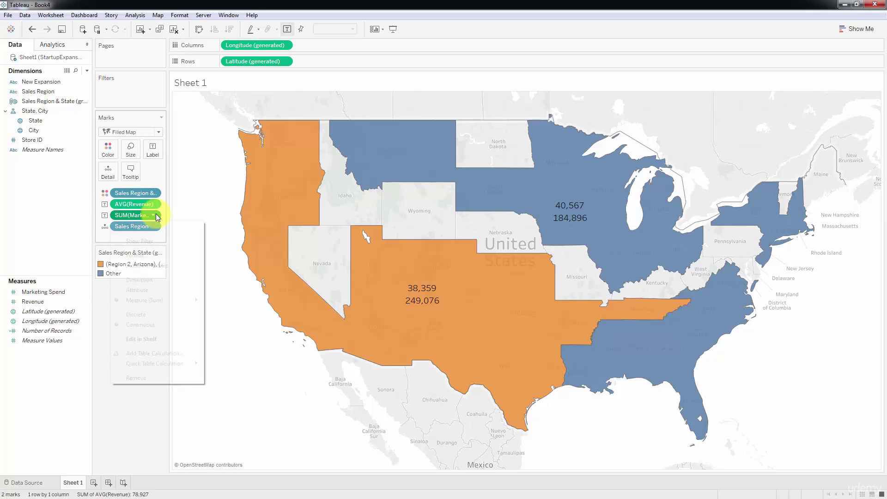
mouse_move(190, 301)
click(142, 333)
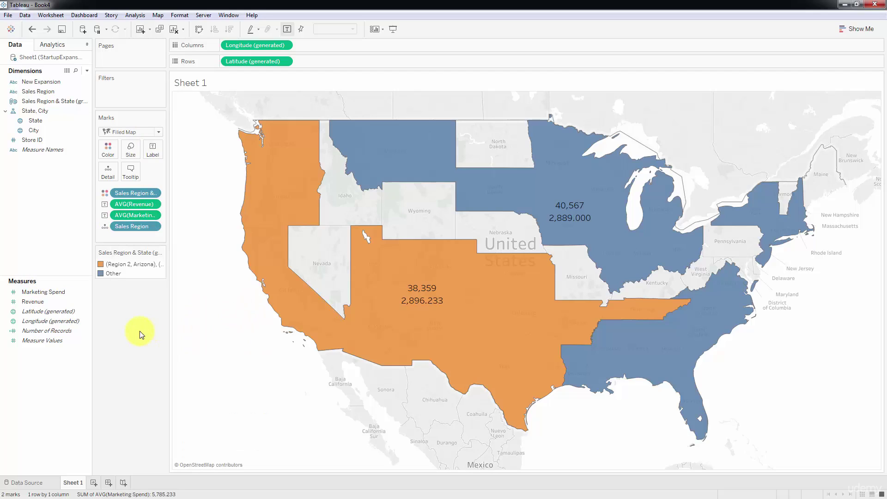
key(Delete)
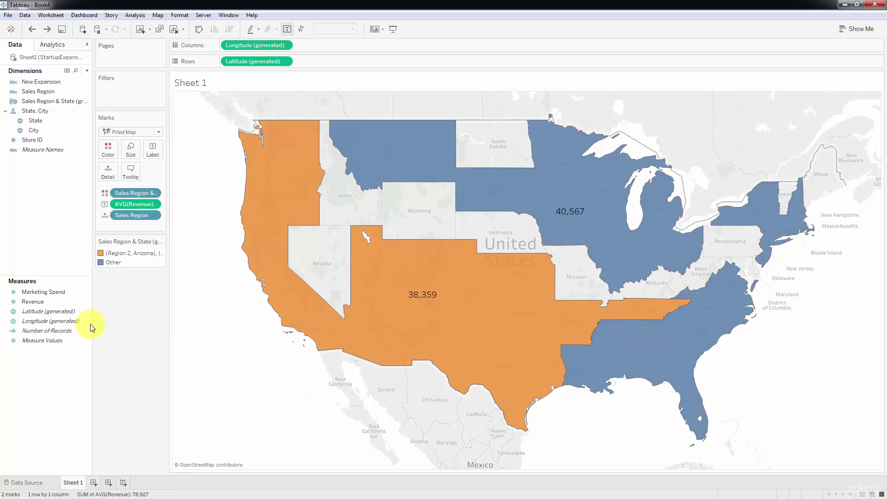
Step: Add AVG(Marketing Spend) and the Sales Region name to the map labels
click(43, 293)
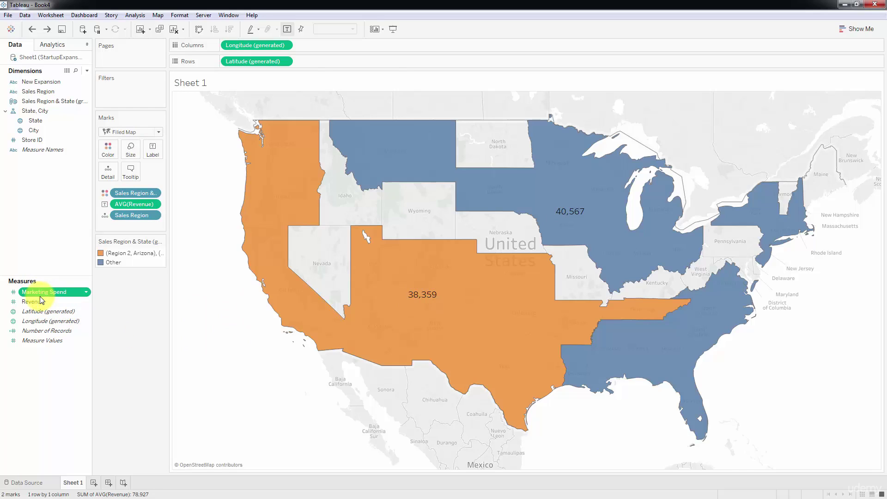
drag(40, 297, 157, 148)
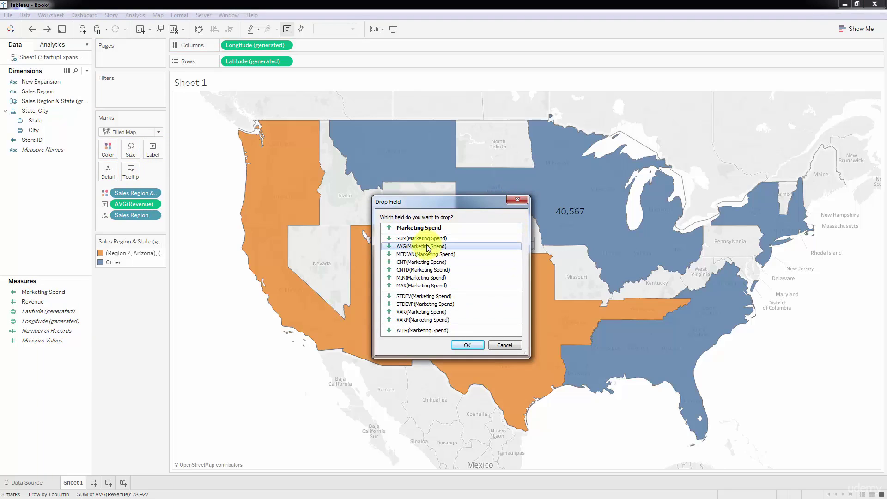
click(471, 346)
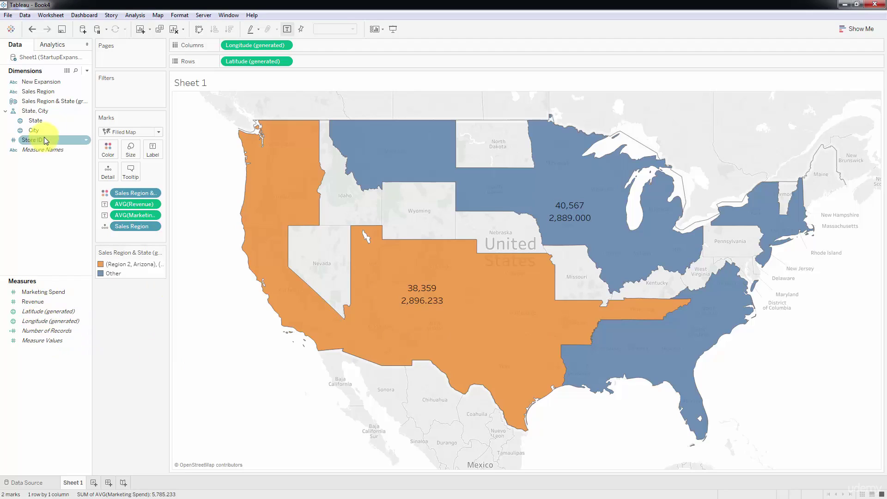
drag(41, 95, 153, 153)
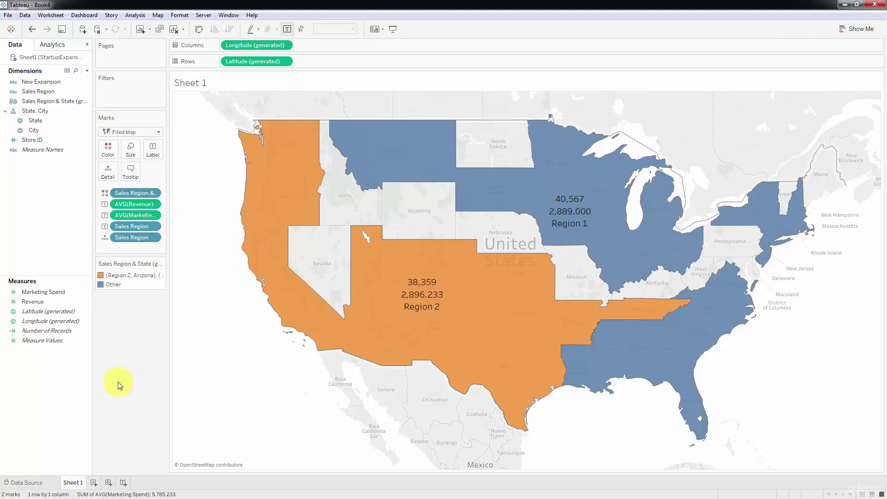
Step: Create a calculated field named ROMI with the formula [Revenue] / [Marketing Spend]
right_click(41, 303)
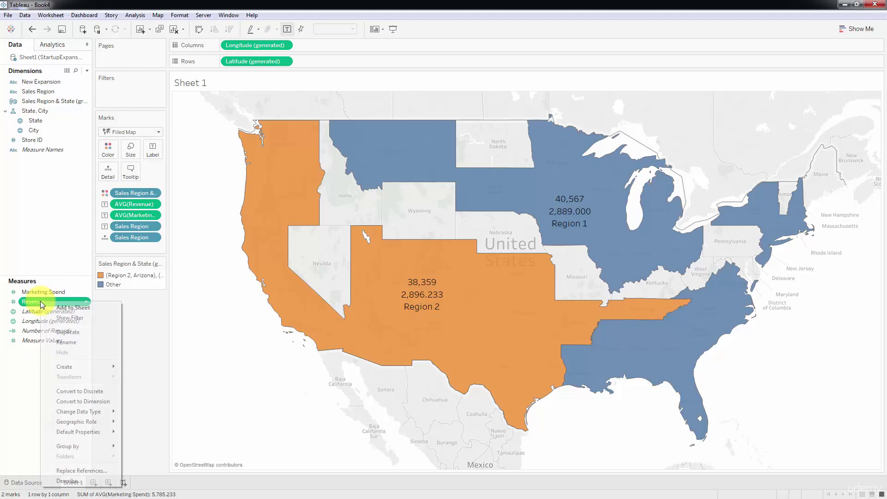
click(138, 368)
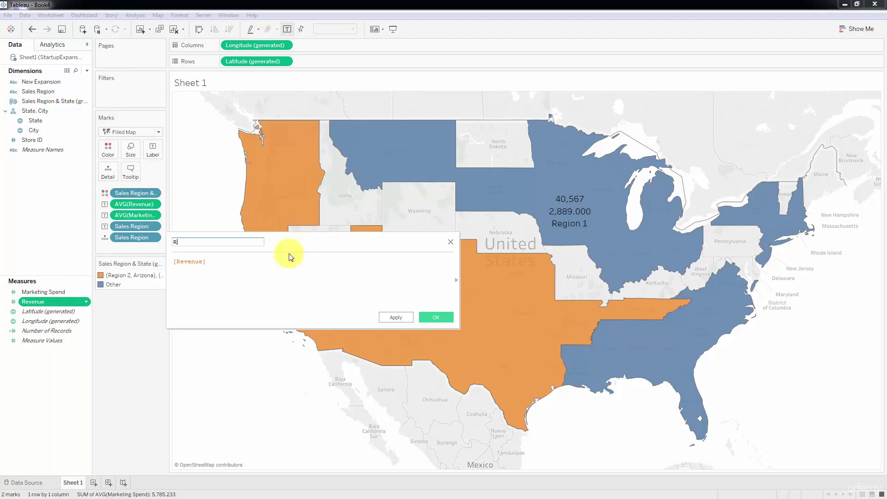
text(/ [Mark)
key(Return)
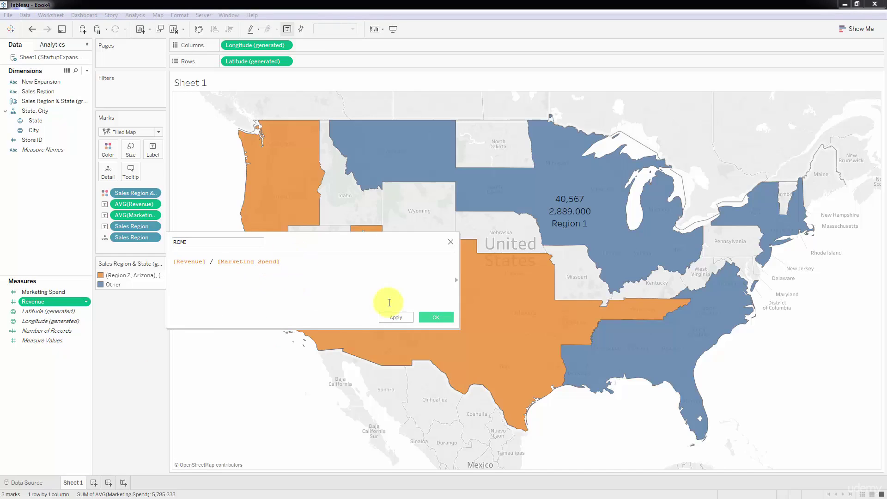
click(447, 318)
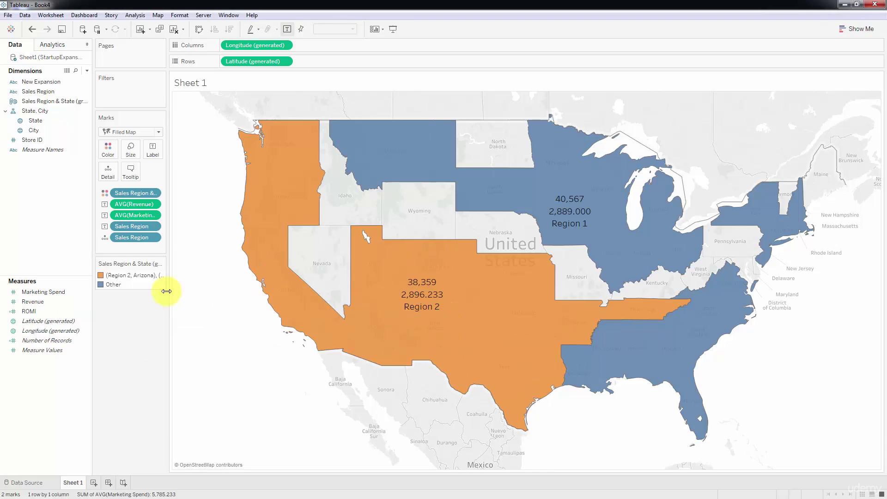
Step: Add ROMI to the map labels, aggregated as an average
drag(29, 311, 152, 147)
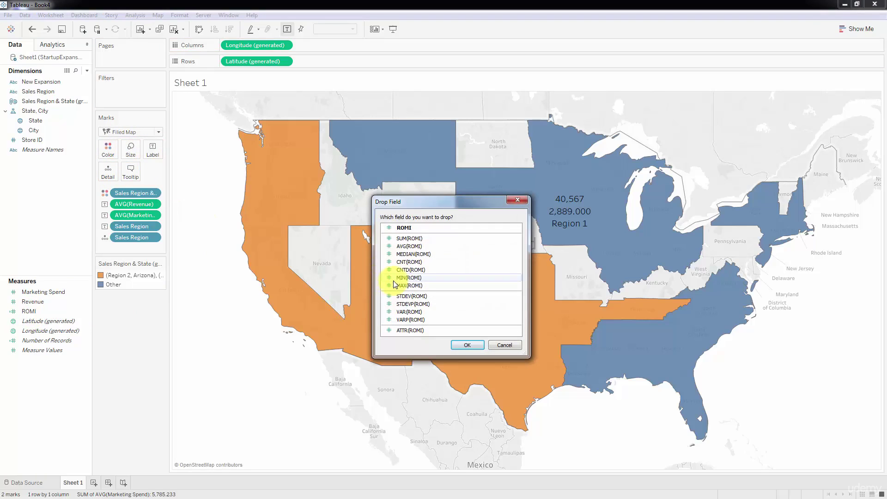
click(409, 246)
click(467, 345)
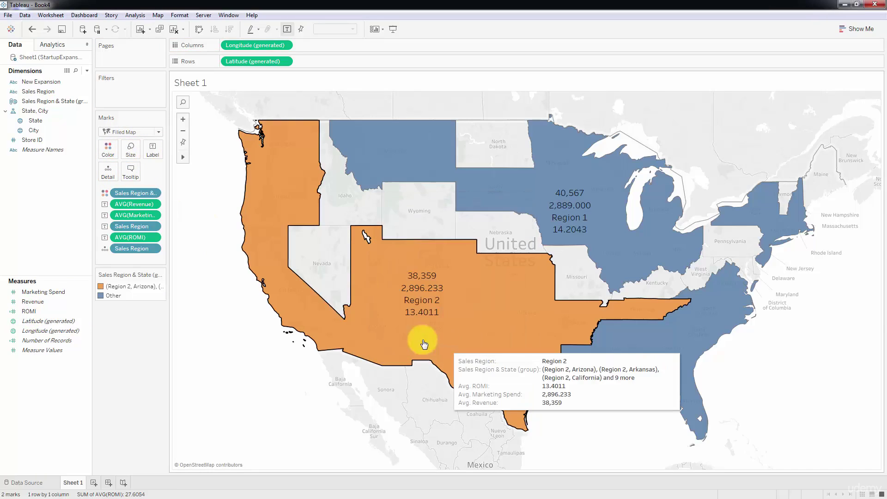
Step: Put Sales Region first in the label text, prefix the measures with "Avg. Revenue:", "Avg. Marketing Spend:" and "Avg. ROMI:", and center all lines
click(159, 150)
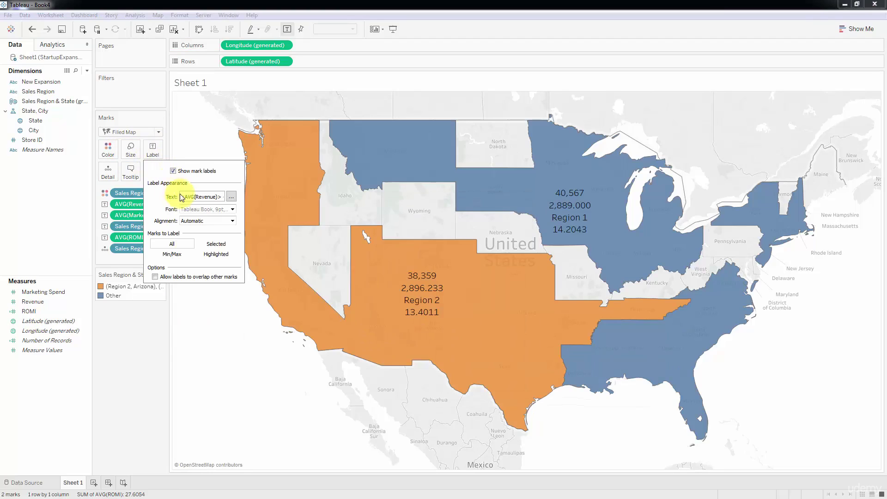
click(232, 197)
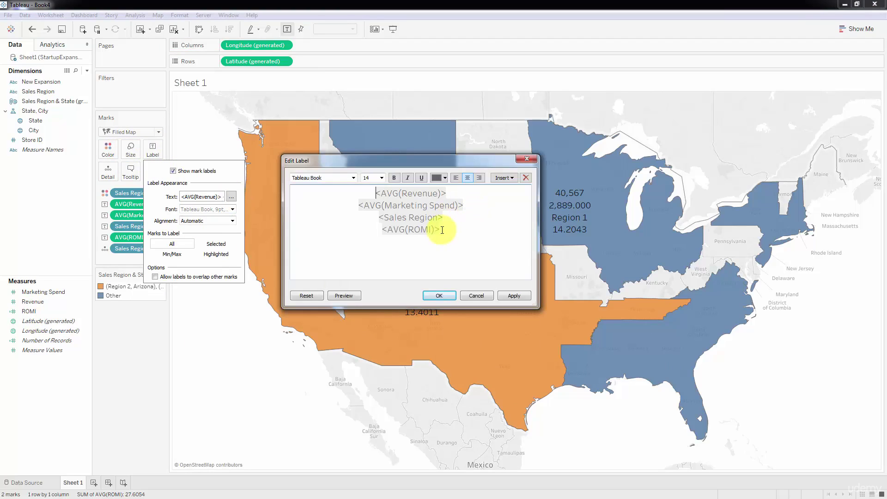
drag(453, 218, 380, 222)
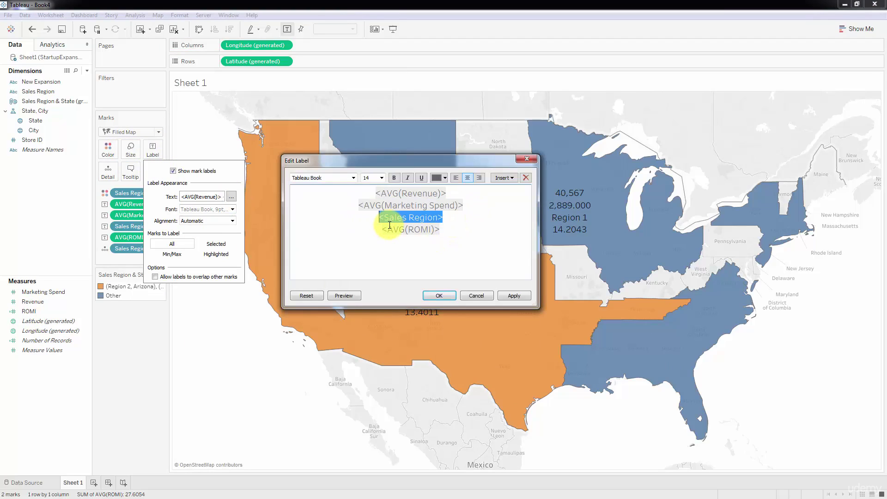
key(Delete)
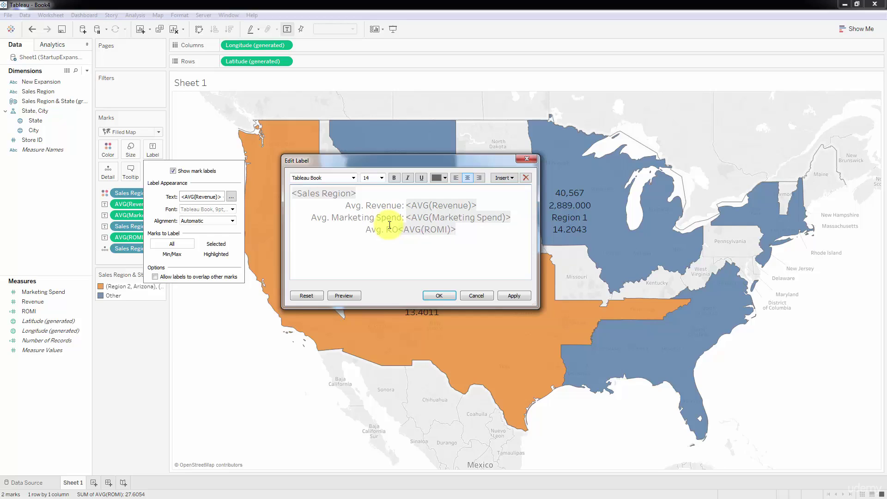
key(ctrl+a)
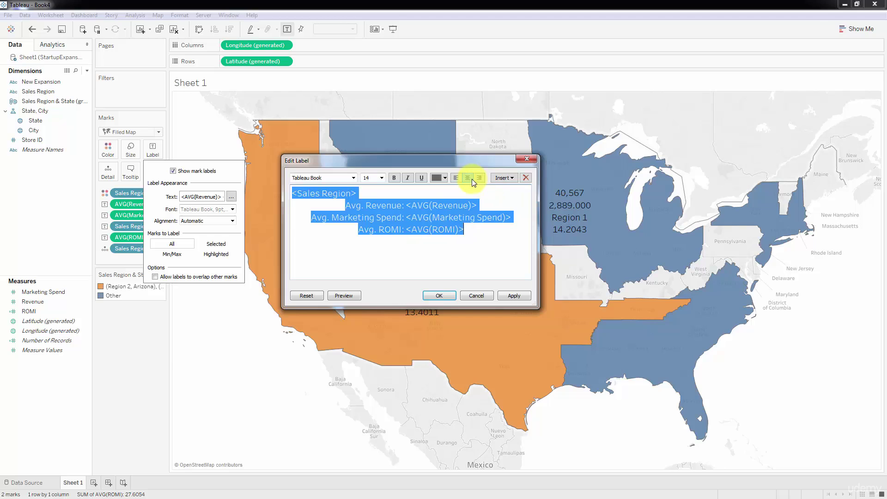
click(468, 178)
click(458, 241)
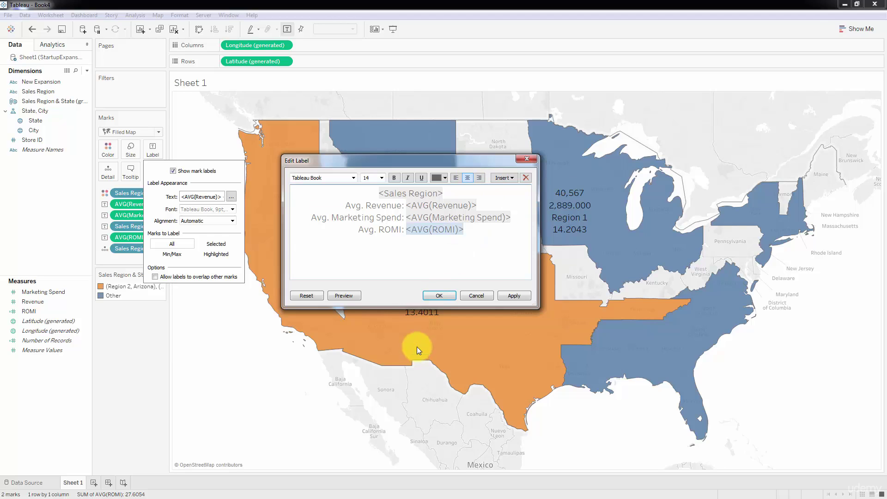
click(440, 296)
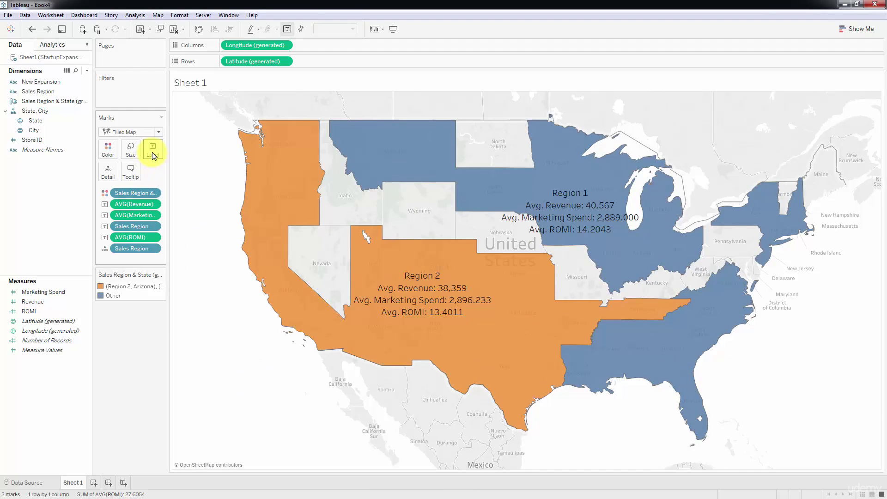
right_click(143, 196)
click(179, 366)
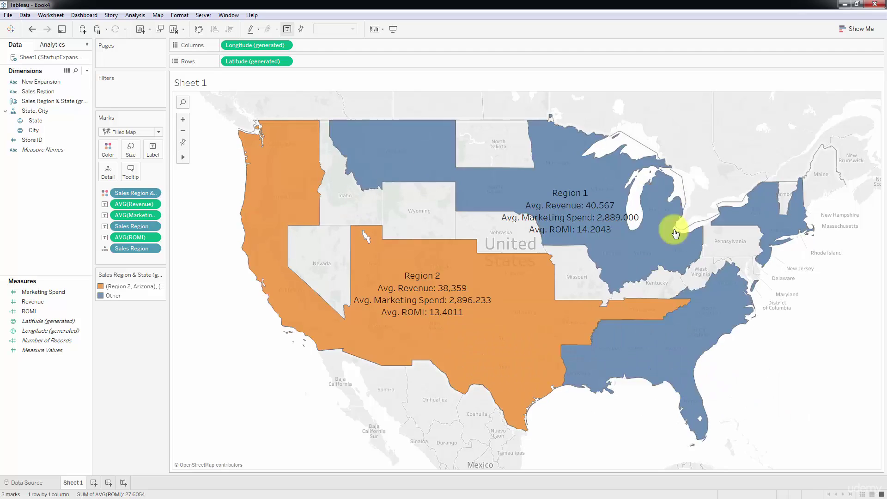
Step: Reposition the Region 1 label slightly northwest of its original place on the map
click(587, 210)
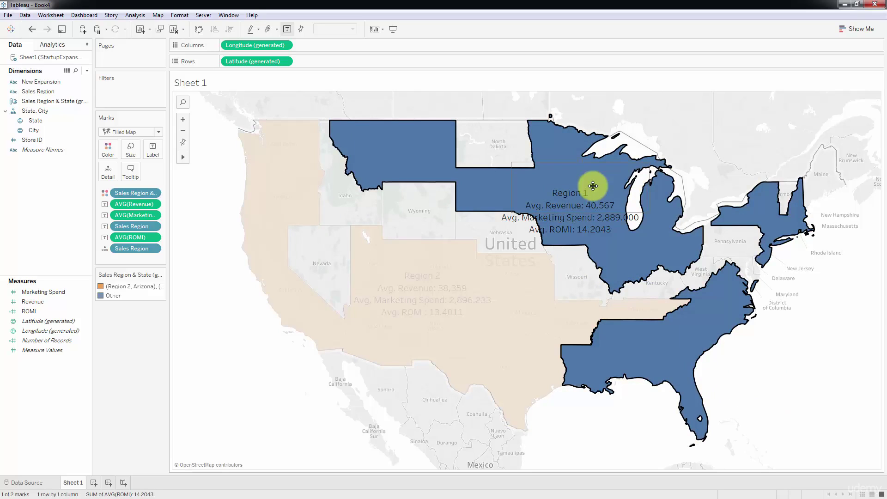
drag(593, 186, 549, 185)
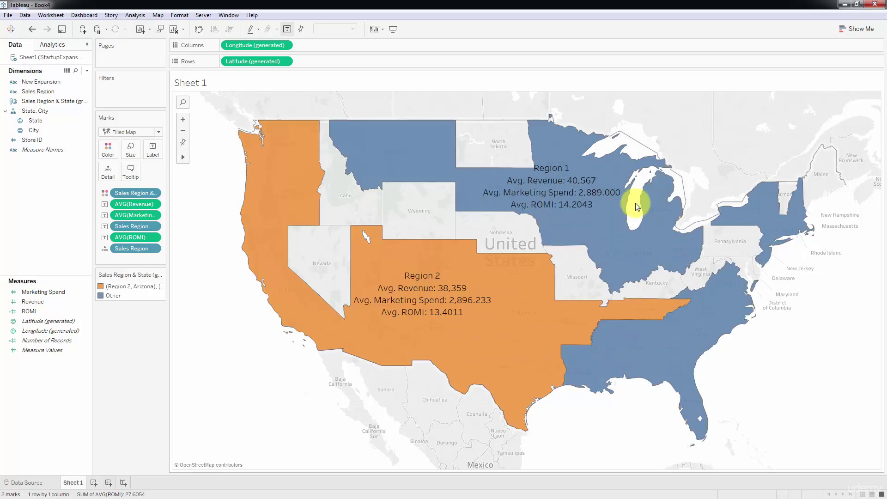
Step: Format all lines of the map label text as 12-point bold and shift the Region 1 label slightly east
right_click(133, 249)
click(164, 152)
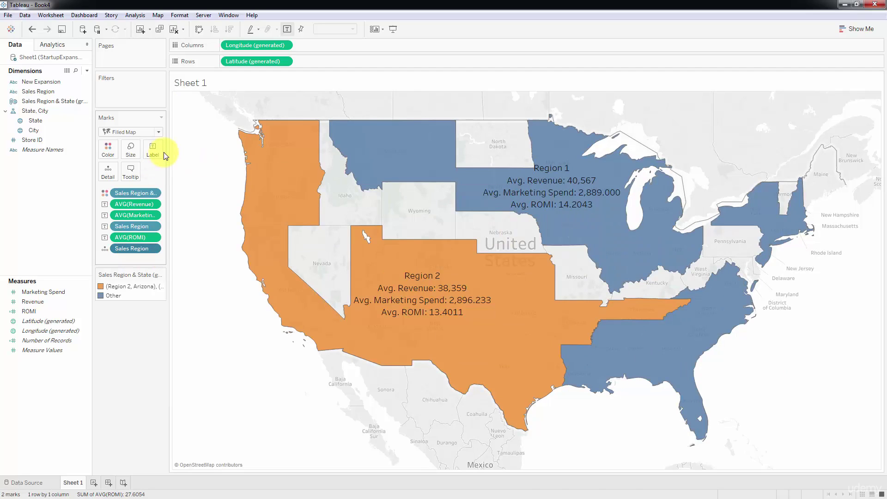
click(161, 151)
click(231, 197)
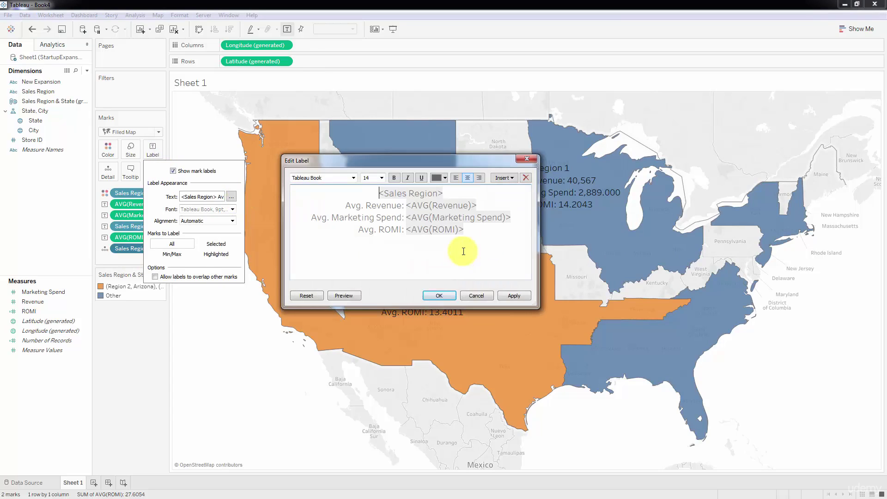
drag(478, 235, 377, 188)
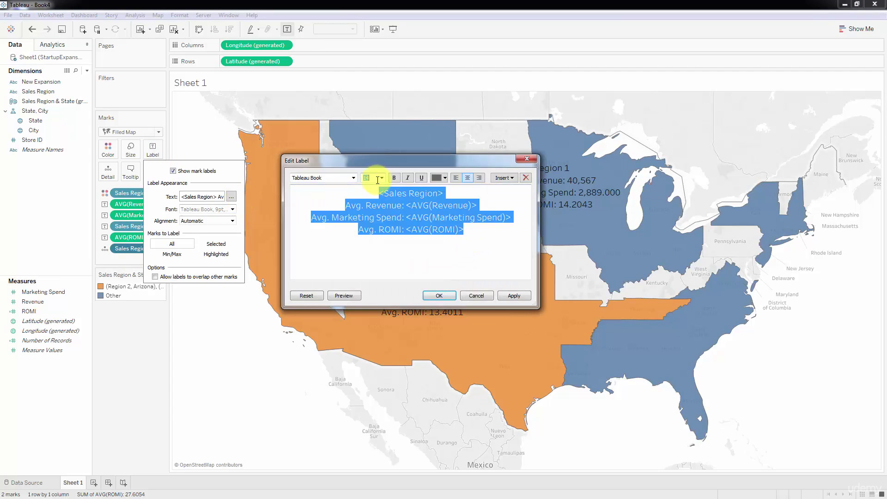
click(378, 180)
click(367, 215)
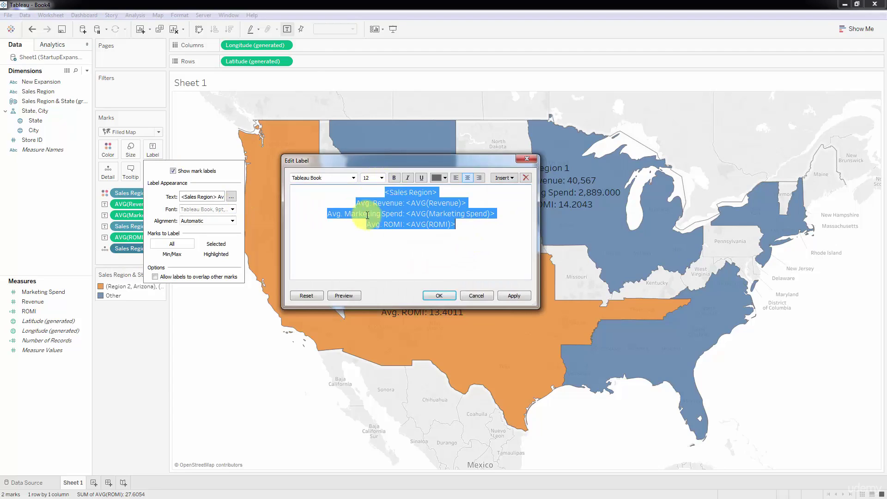
click(395, 180)
click(450, 294)
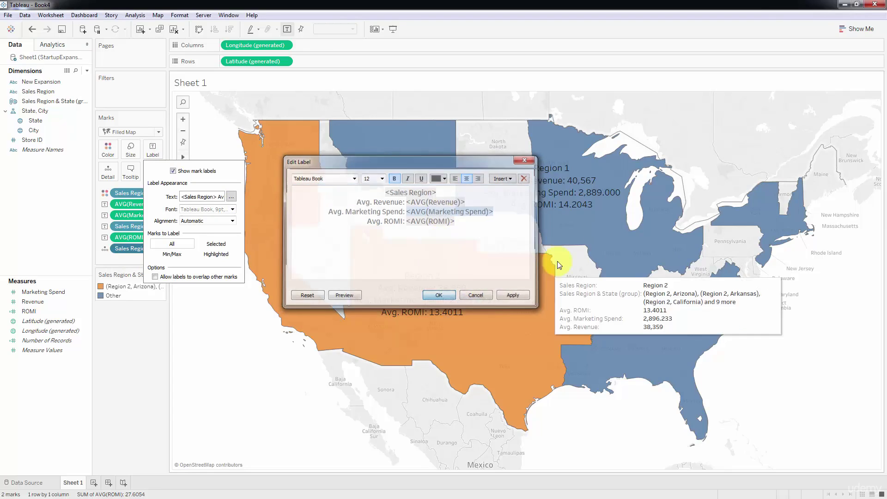
click(565, 188)
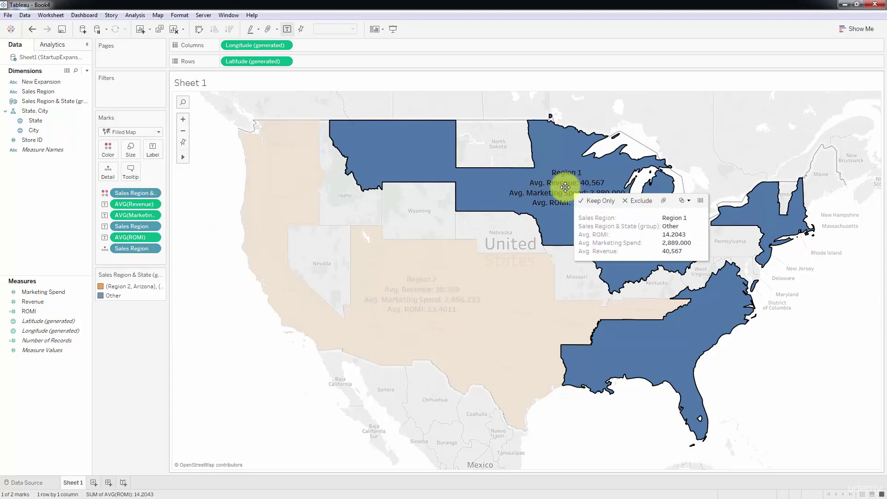
click(566, 186)
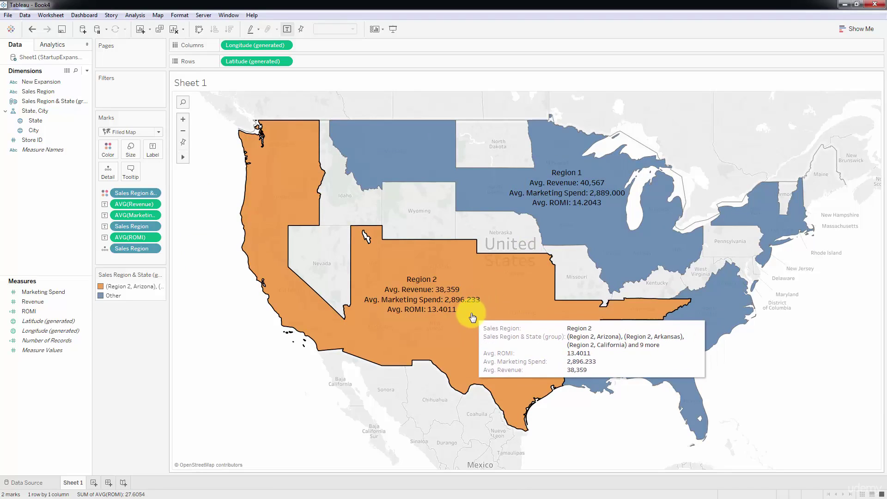